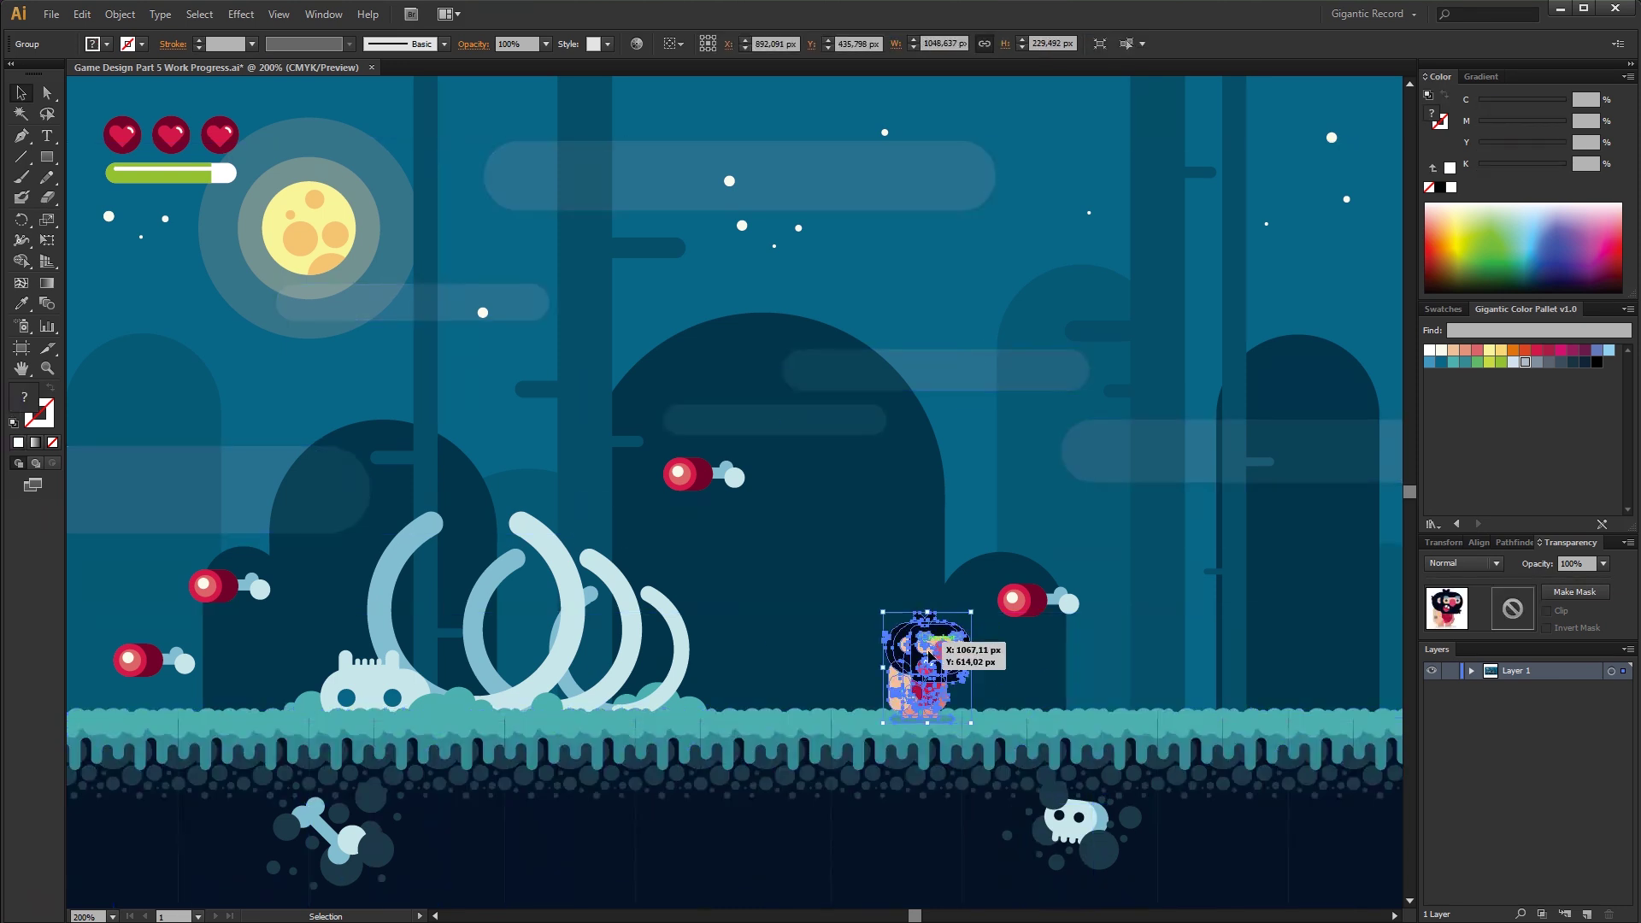
# - Reposition the caveman and several flying red enemies around the game scene, then clear the selection
pyautogui.moveTo(1028, 603); pyautogui.dragTo(980, 628)
pyautogui.moveTo(696, 475); pyautogui.dragTo(758, 485)
pyautogui.moveTo(984, 622); pyautogui.dragTo(938, 633)
pyautogui.moveTo(933, 636); pyautogui.dragTo(1241, 542)
pyautogui.moveTo(930, 547); pyautogui.dragTo(1024, 542)
pyautogui.click(971, 256)
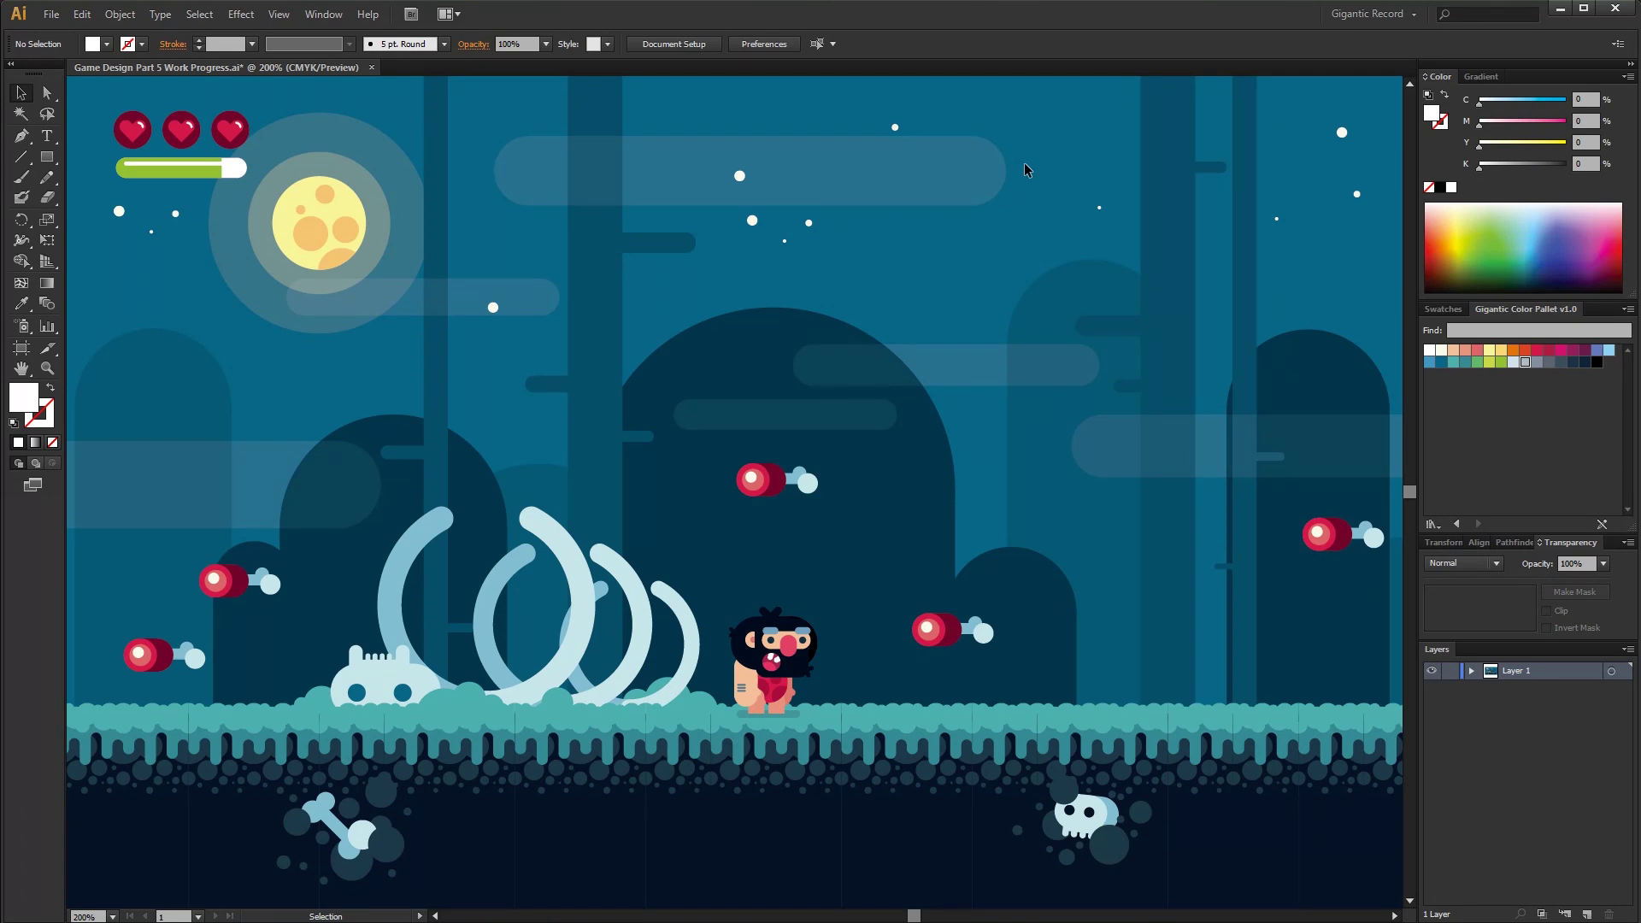
# - Create a new 1920 by 1080 px document named Monster
pyautogui.click(47, 16)
pyautogui.click(73, 38)
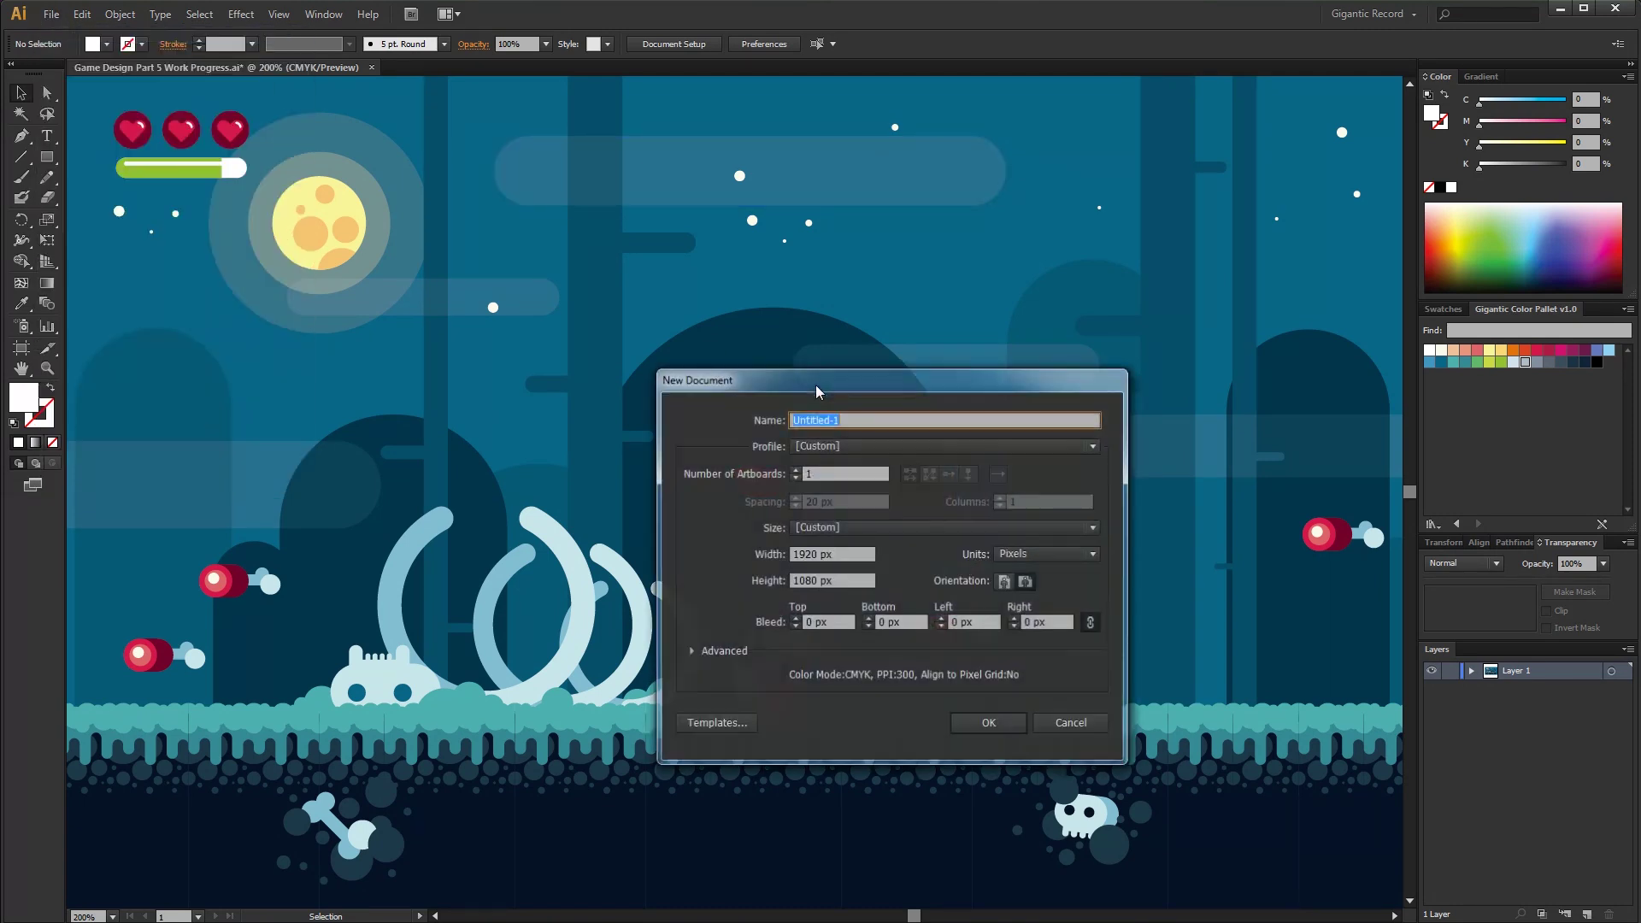
pyautogui.write('Monster')
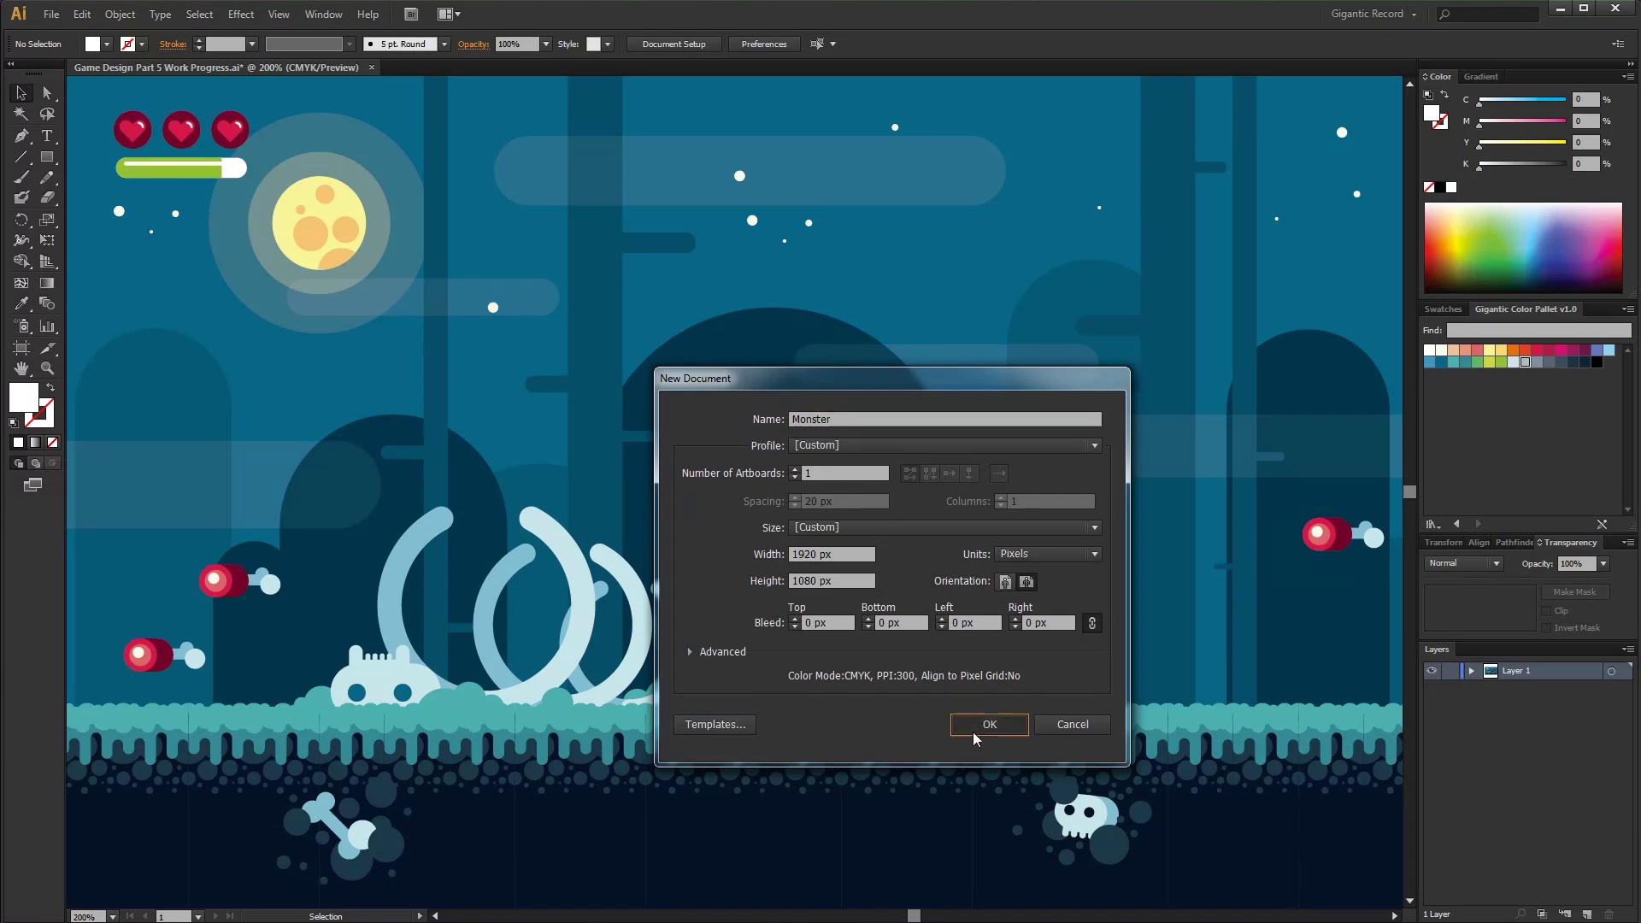
pyautogui.click(972, 731)
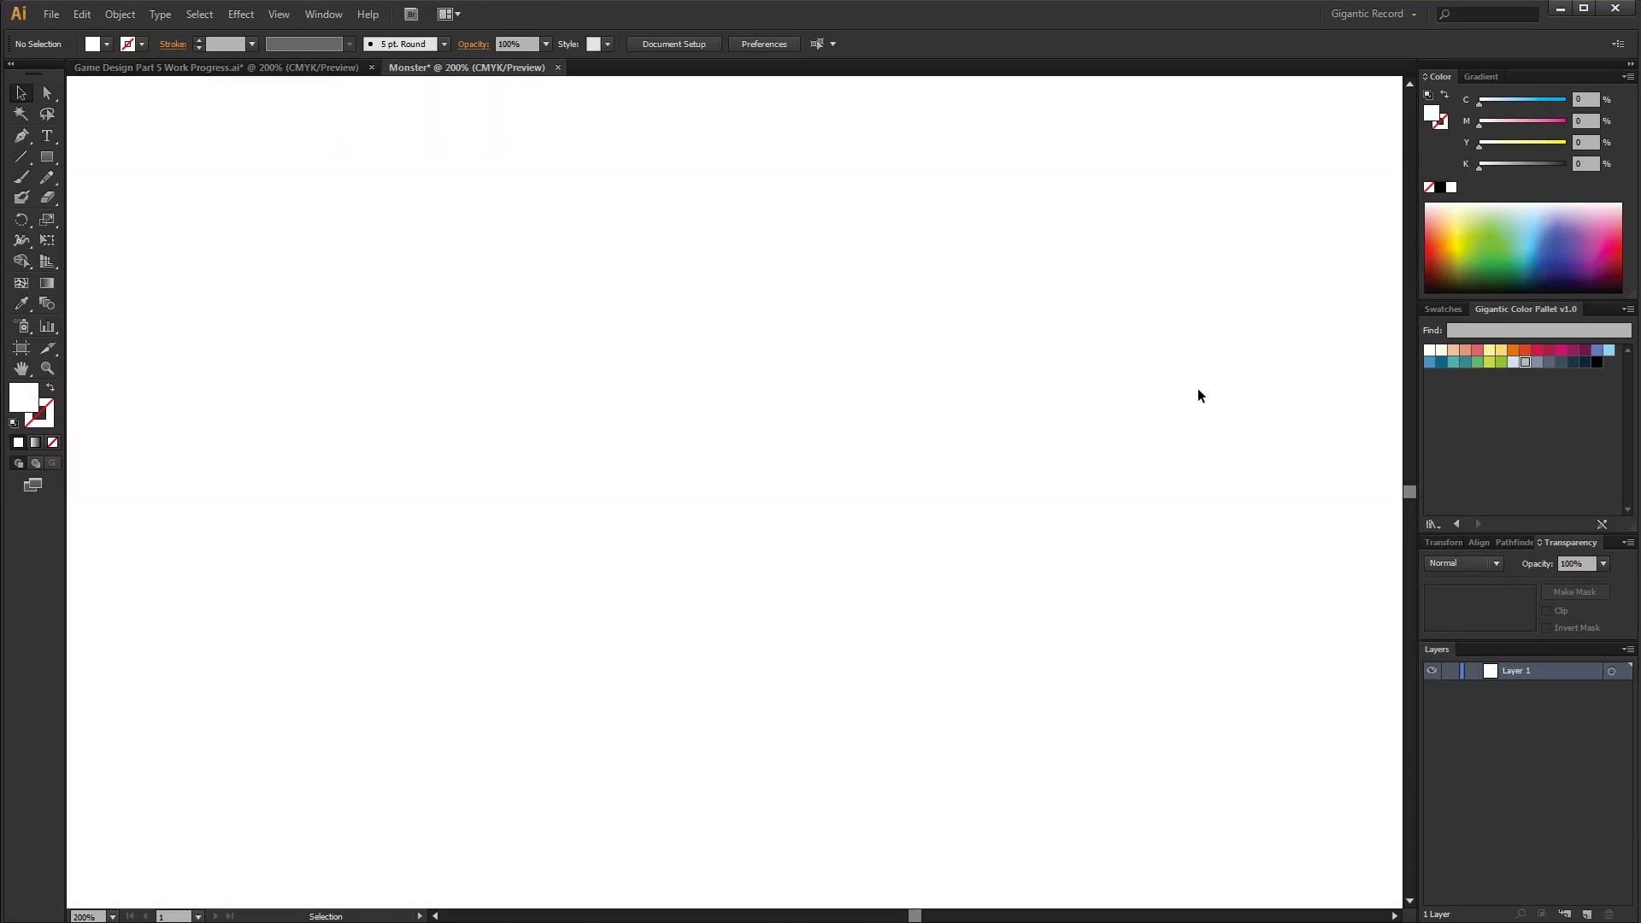
# - Draw a tall green rounded rectangle as the monster's body, centre it on the artboard and scale it down slightly
pyautogui.click(1502, 363)
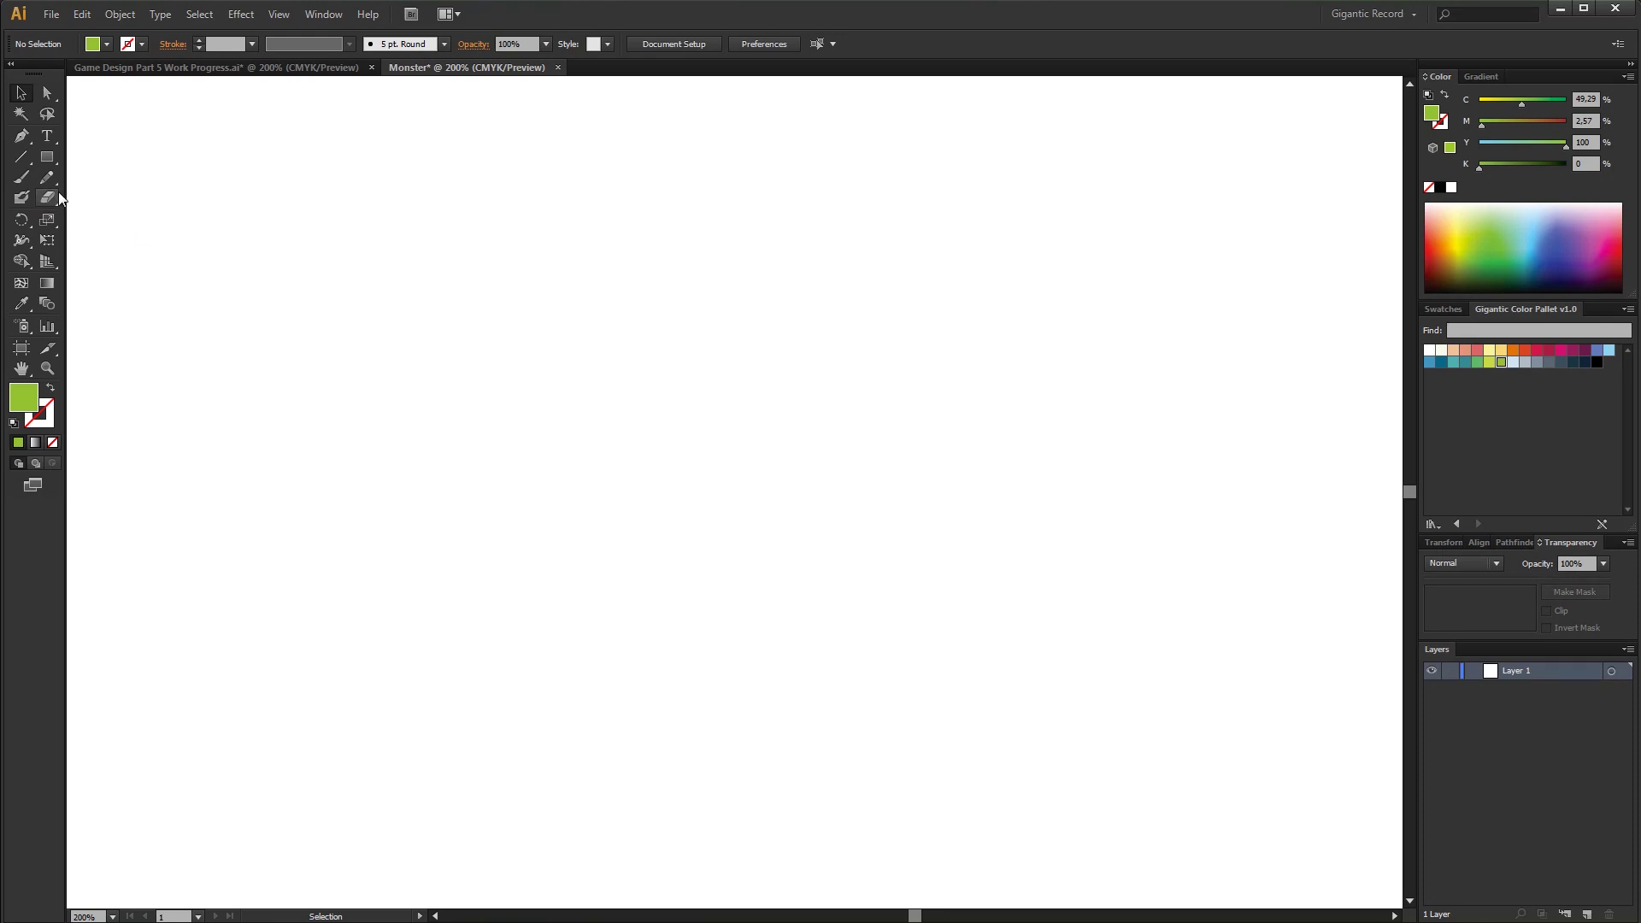
pyautogui.moveTo(52, 162); pyautogui.dragTo(124, 186)
pyautogui.moveTo(693, 349); pyautogui.dragTo(989, 787)
pyautogui.press('v')
pyautogui.moveTo(803, 549); pyautogui.dragTo(796, 407)
pyautogui.moveTo(976, 216); pyautogui.dragTo(930, 286)
pyautogui.click(537, 590)
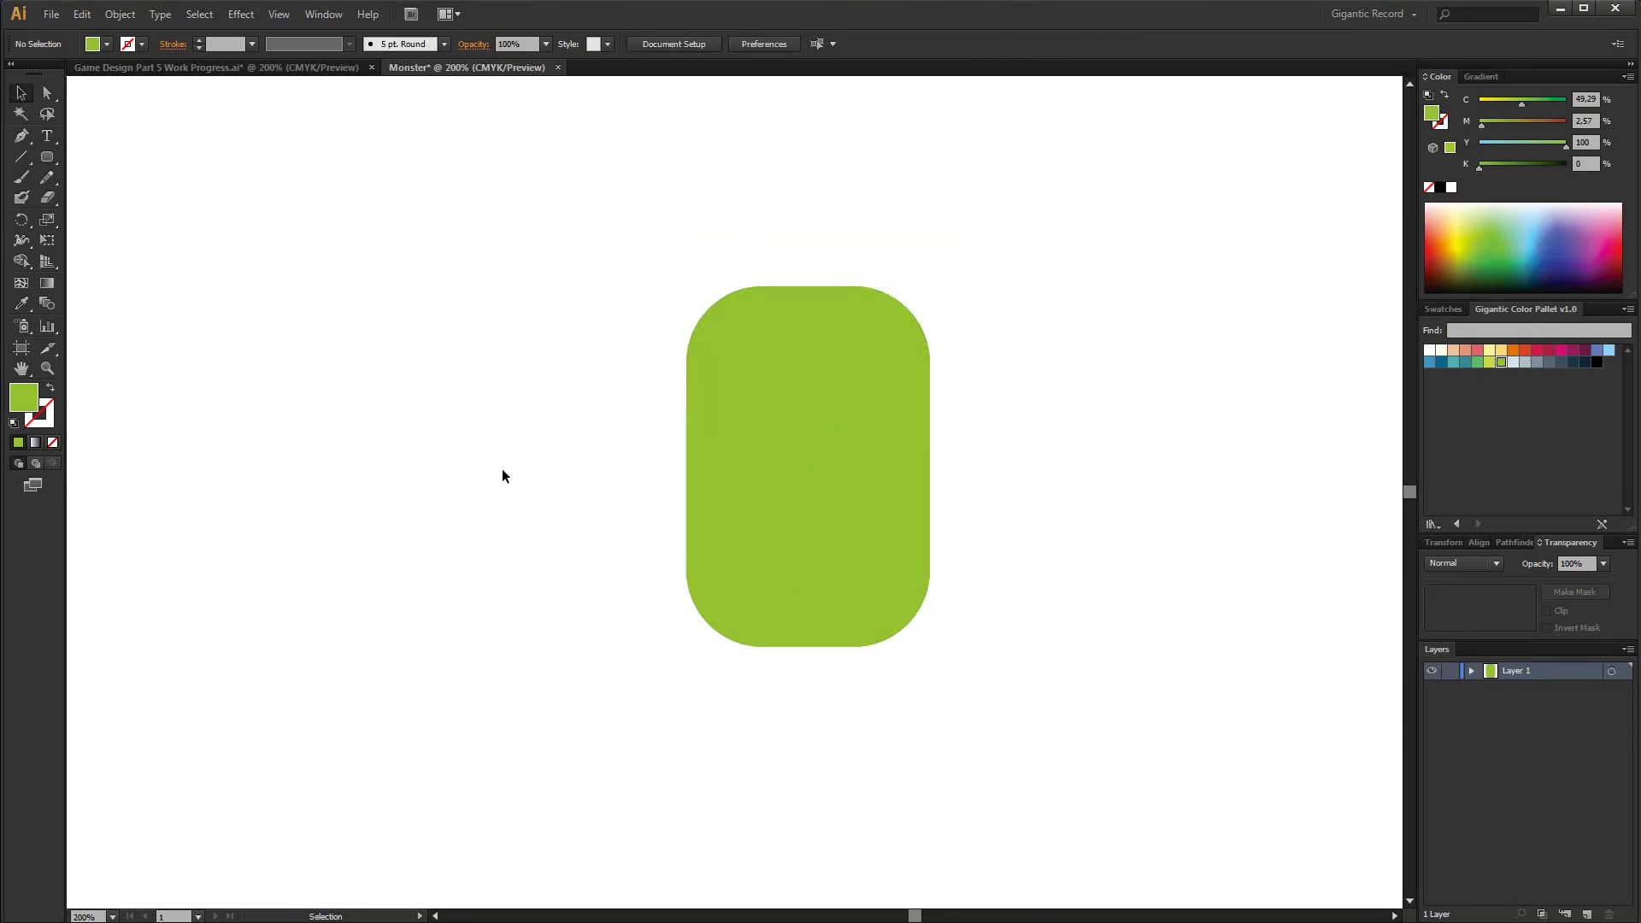
# - Draw a mouth rectangle about 98.5 by 64.5 px from the body's left edge, fill it dark maroon with Y 76 and K 55, and nudge it up
pyautogui.moveTo(49, 161); pyautogui.dragTo(94, 156)
pyautogui.moveTo(689, 430); pyautogui.dragTo(856, 541)
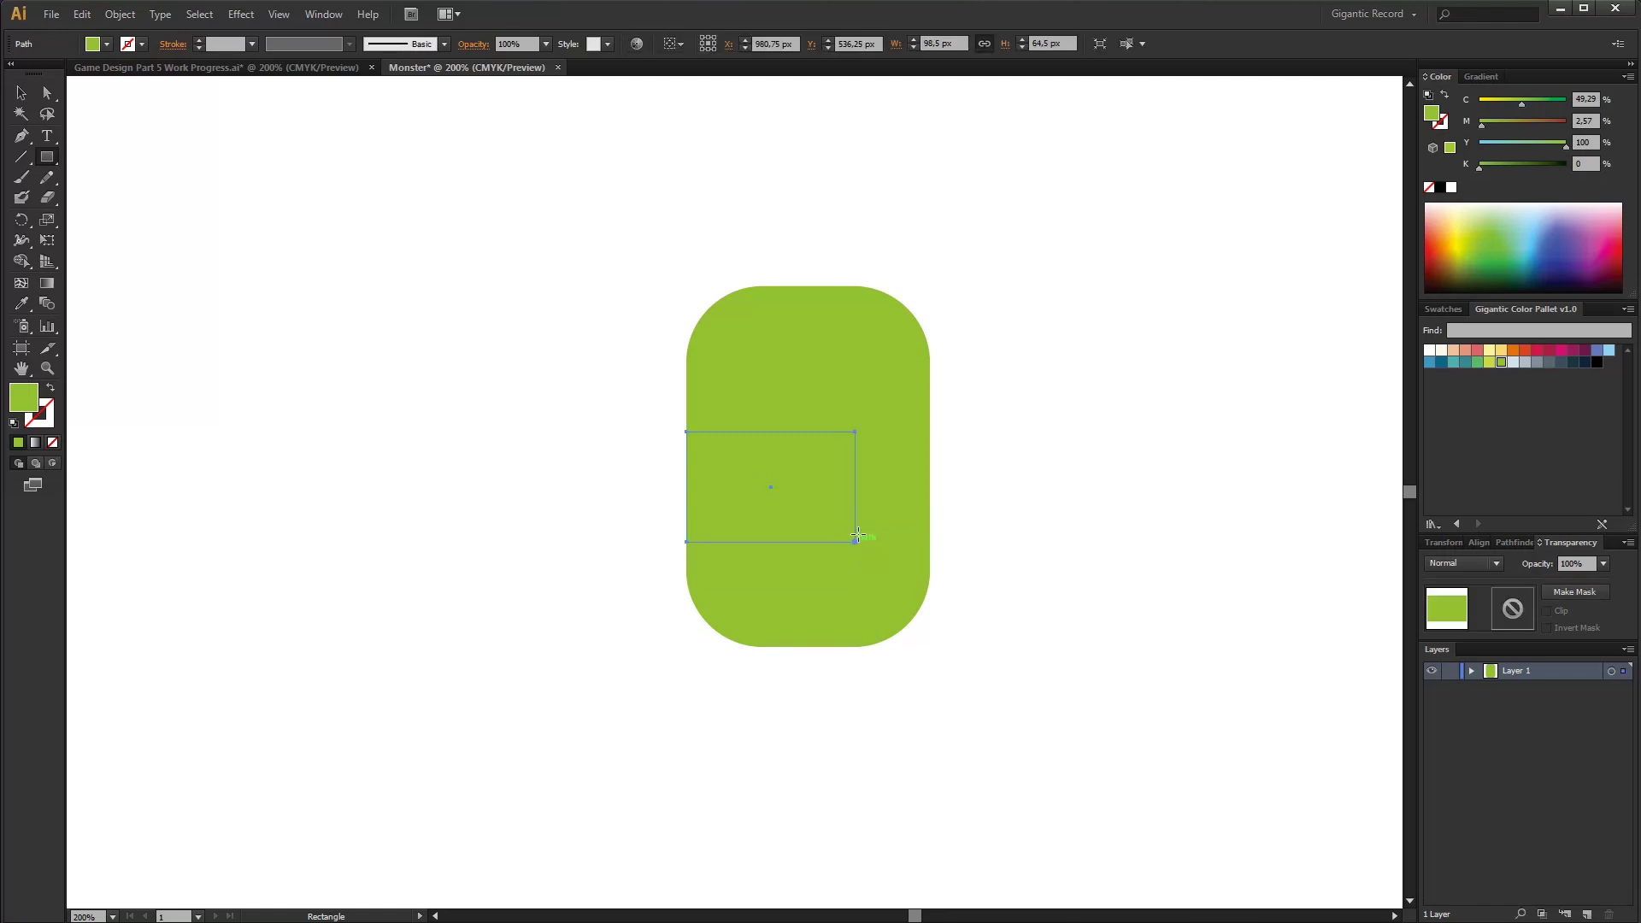
pyautogui.click(1549, 351)
pyautogui.moveTo(1550, 142); pyautogui.dragTo(1545, 142)
pyautogui.click(1526, 163)
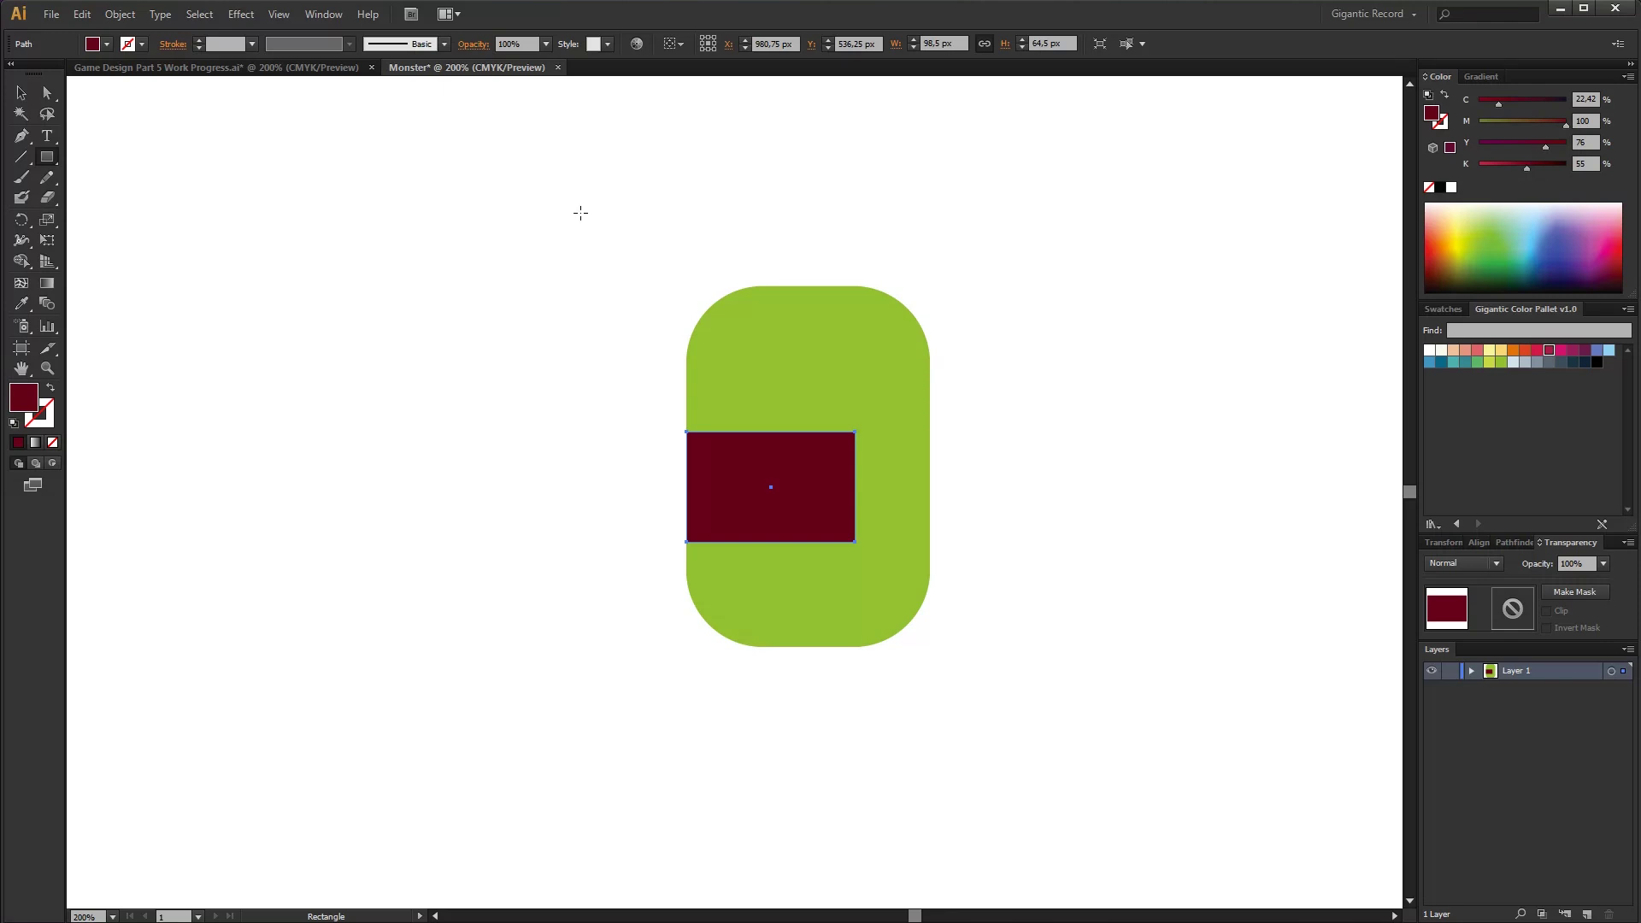
pyautogui.click(12, 92)
pyautogui.press('Up')
pyautogui.press('Up')
pyautogui.press('Up')
pyautogui.press('Up')
# - Draw a crimson circle overlapping the lower right of the mouth as the tongue
pyautogui.moveTo(48, 158); pyautogui.dragTo(119, 194)
pyautogui.moveTo(463, 515)
pyautogui.mouseDown()
pyautogui.moveTo(605, 620)
pyautogui.moveTo(620, 672)
pyautogui.moveTo(875, 606)
pyautogui.moveTo(864, 589)
pyautogui.mouseUp()
pyautogui.click(1525, 354)
# - Divide the mouth and tongue shapes with Pathfinder, ungroup them and delete the tongue part outside the mouth
pyautogui.press('v')
pyautogui.click(783, 441)
pyautogui.keyDown('shift'); pyautogui.click(831, 594); pyautogui.keyUp('shift')
pyautogui.click(1513, 543)
pyautogui.click(1437, 623)
pyautogui.rightClick(783, 571)
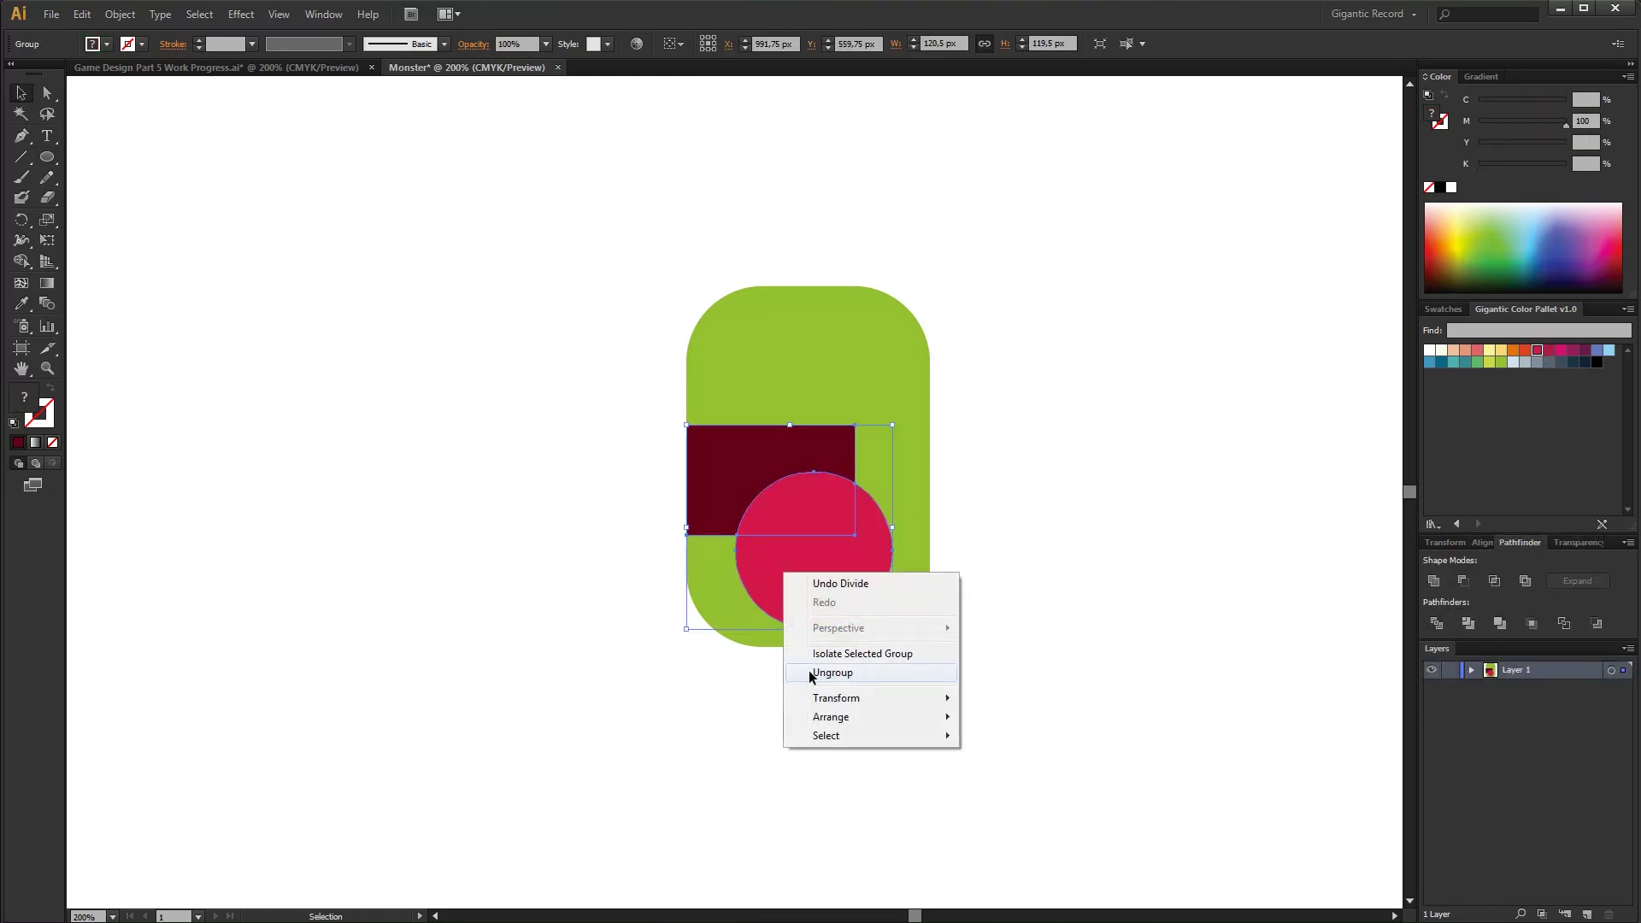
pyautogui.click(810, 672)
pyautogui.click(970, 615)
pyautogui.click(867, 568)
pyautogui.press('Delete')
# - Draw an upper lip as a rounded bar 116 by 12.5 px along the mouth's upper edge, filled yellow-green and nudged right
pyautogui.moveTo(47, 156); pyautogui.dragTo(98, 175)
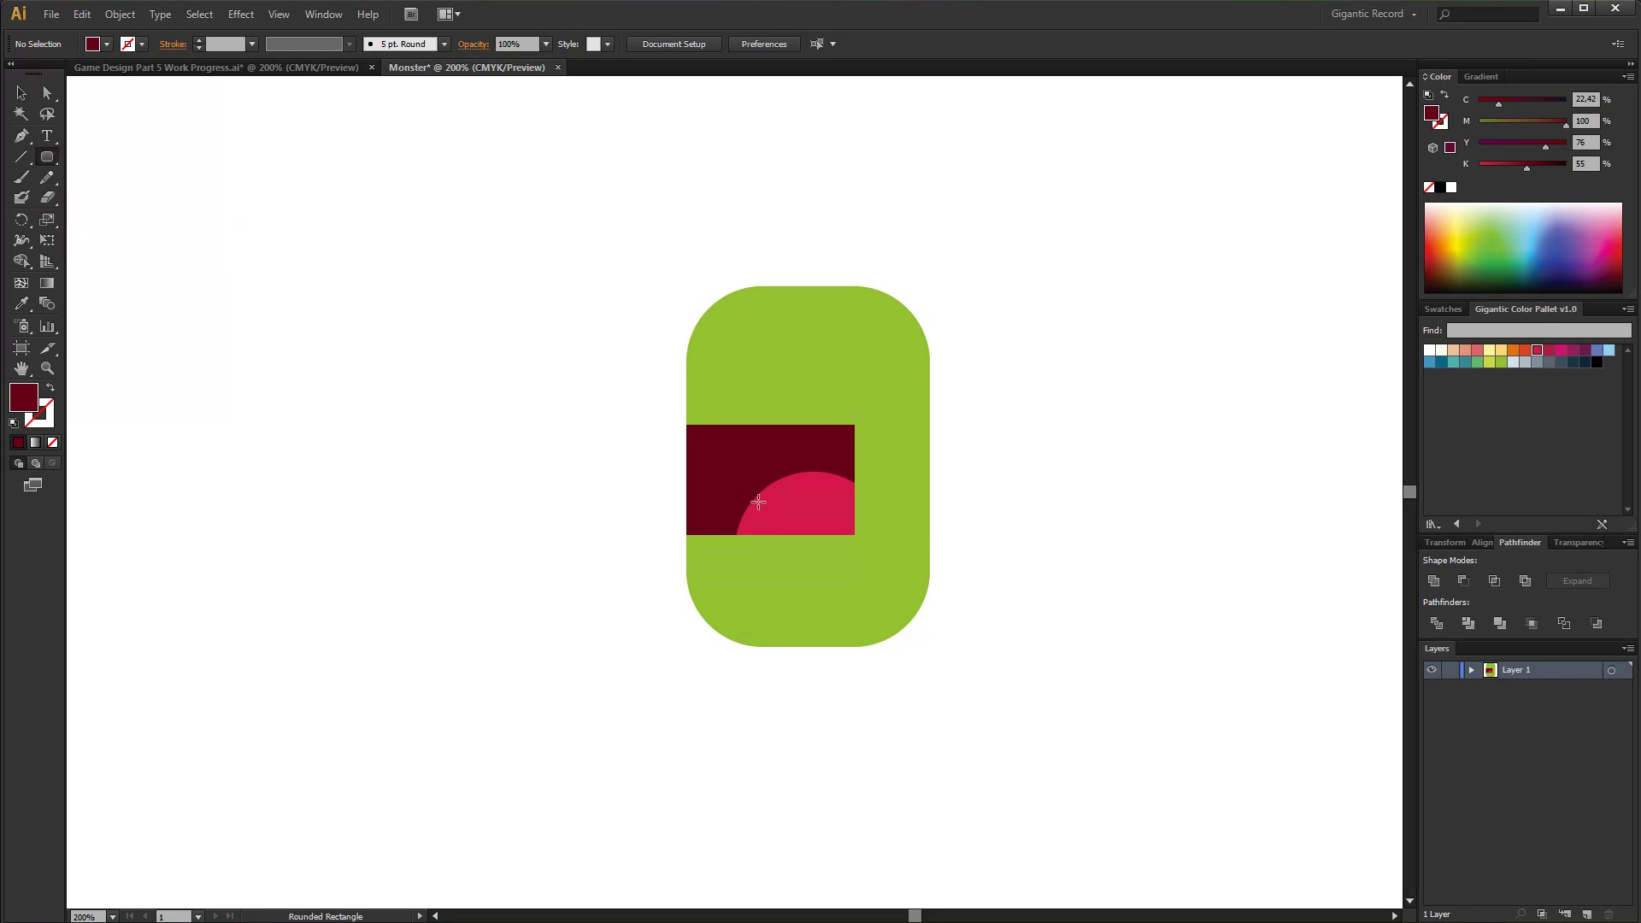
pyautogui.moveTo(664, 415); pyautogui.dragTo(863, 437)
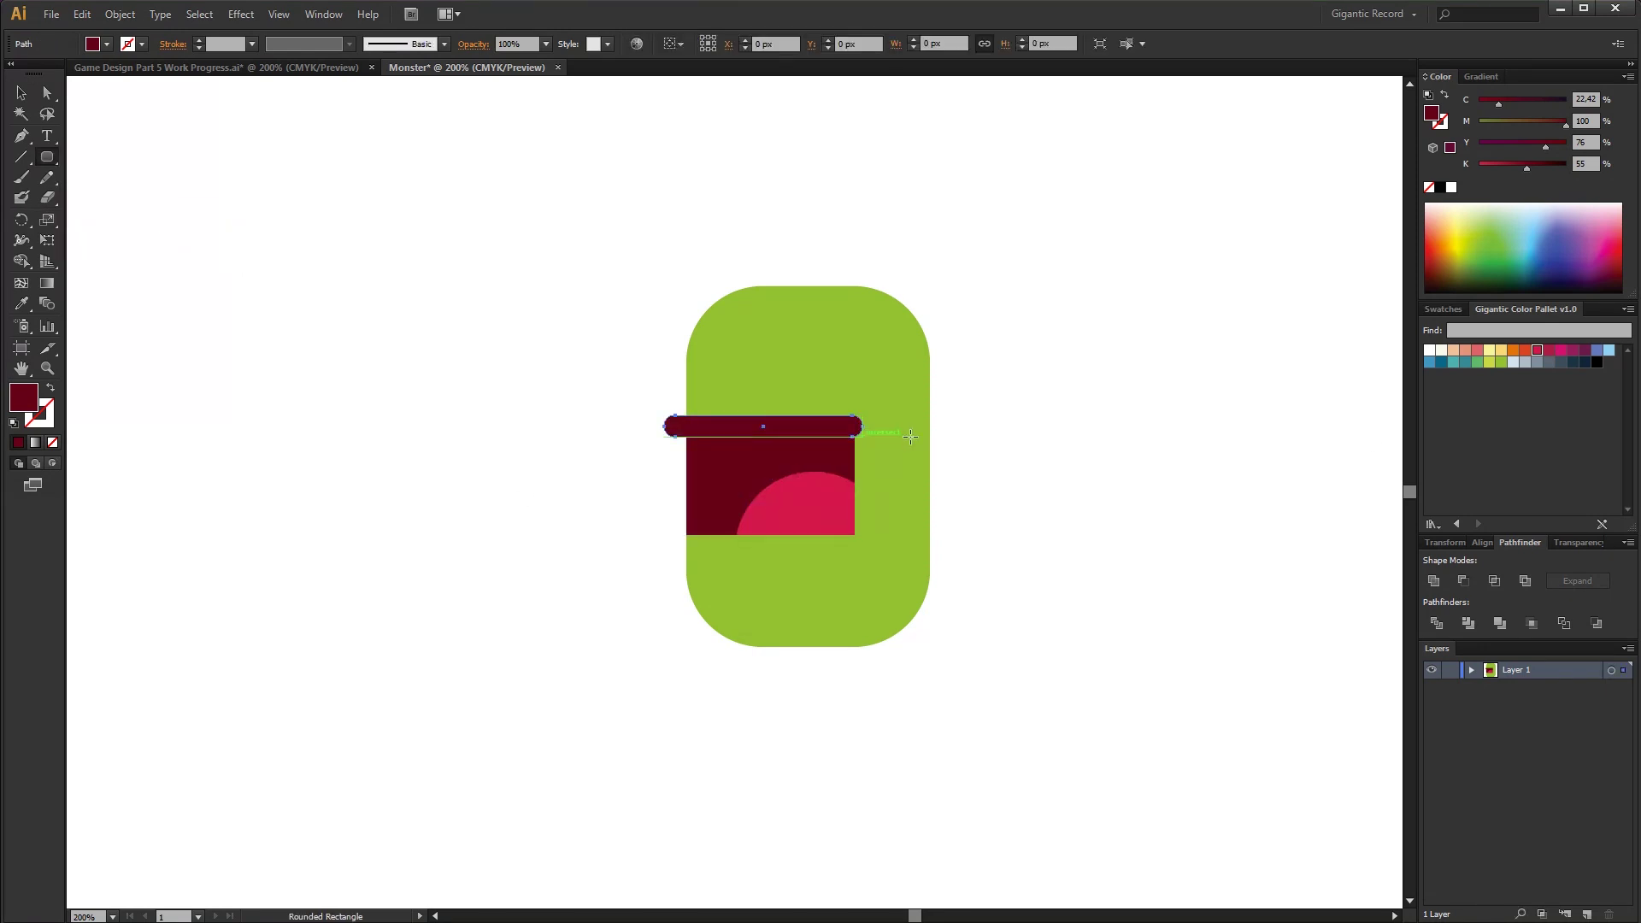
pyautogui.click(1490, 364)
pyautogui.press('Right')
pyautogui.press('Right')
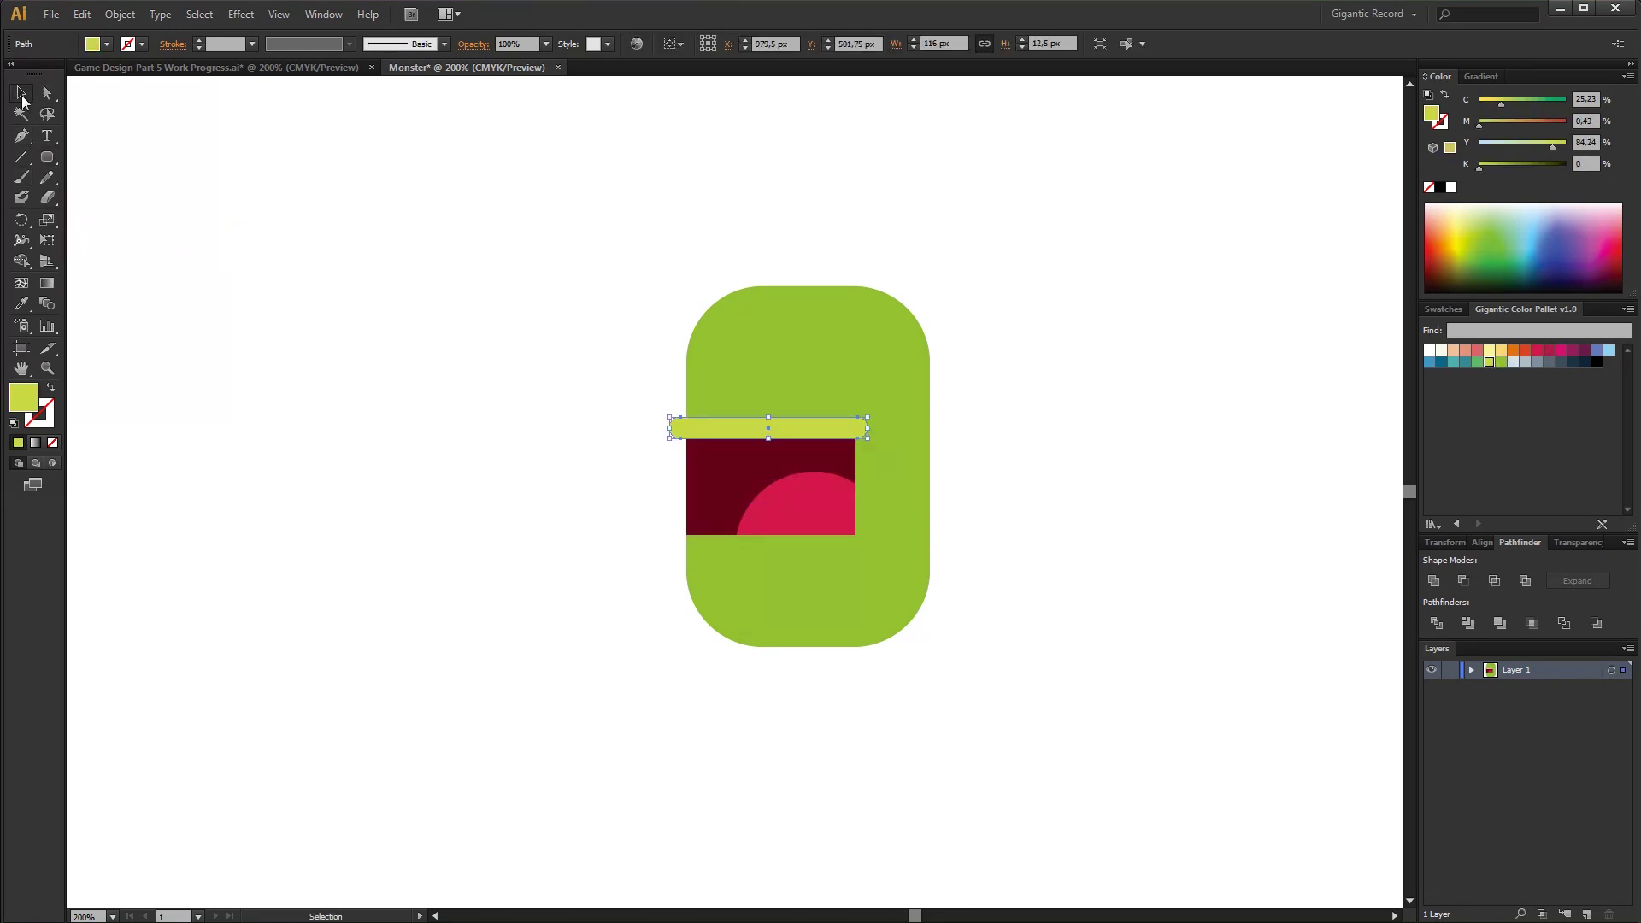
# - Duplicate the upper lip and fit a slightly larger copy along the mouth's lower edge
pyautogui.moveTo(868, 417); pyautogui.dragTo(841, 534)
pyautogui.hotkey('ctrl', 'shift', 'a')
pyautogui.click(842, 534)
pyautogui.hotkey('ctrl', 'shift', 'a')
# - Draw a slim upright rounded bar beside the body and position a 71.5 by 68 px rectangle over its upper part
pyautogui.moveTo(47, 156); pyautogui.dragTo(76, 169)
pyautogui.moveTo(451, 337)
pyautogui.mouseDown()
pyautogui.moveTo(488, 476)
pyautogui.moveTo(483, 454)
pyautogui.mouseUp()
pyautogui.press('m')
pyautogui.moveTo(390, 245)
pyautogui.mouseDown()
pyautogui.moveTo(495, 322)
pyautogui.moveTo(513, 361)
pyautogui.mouseUp()
pyautogui.click(21, 97)
pyautogui.press('Down')
pyautogui.press('Down')
pyautogui.press('Down')
pyautogui.press('Down')
pyautogui.press('Down')
pyautogui.press('Down')
pyautogui.press('Down')
pyautogui.press('Down')
pyautogui.press('Down')
pyautogui.press('Down')
pyautogui.press('Down')
pyautogui.press('Down')
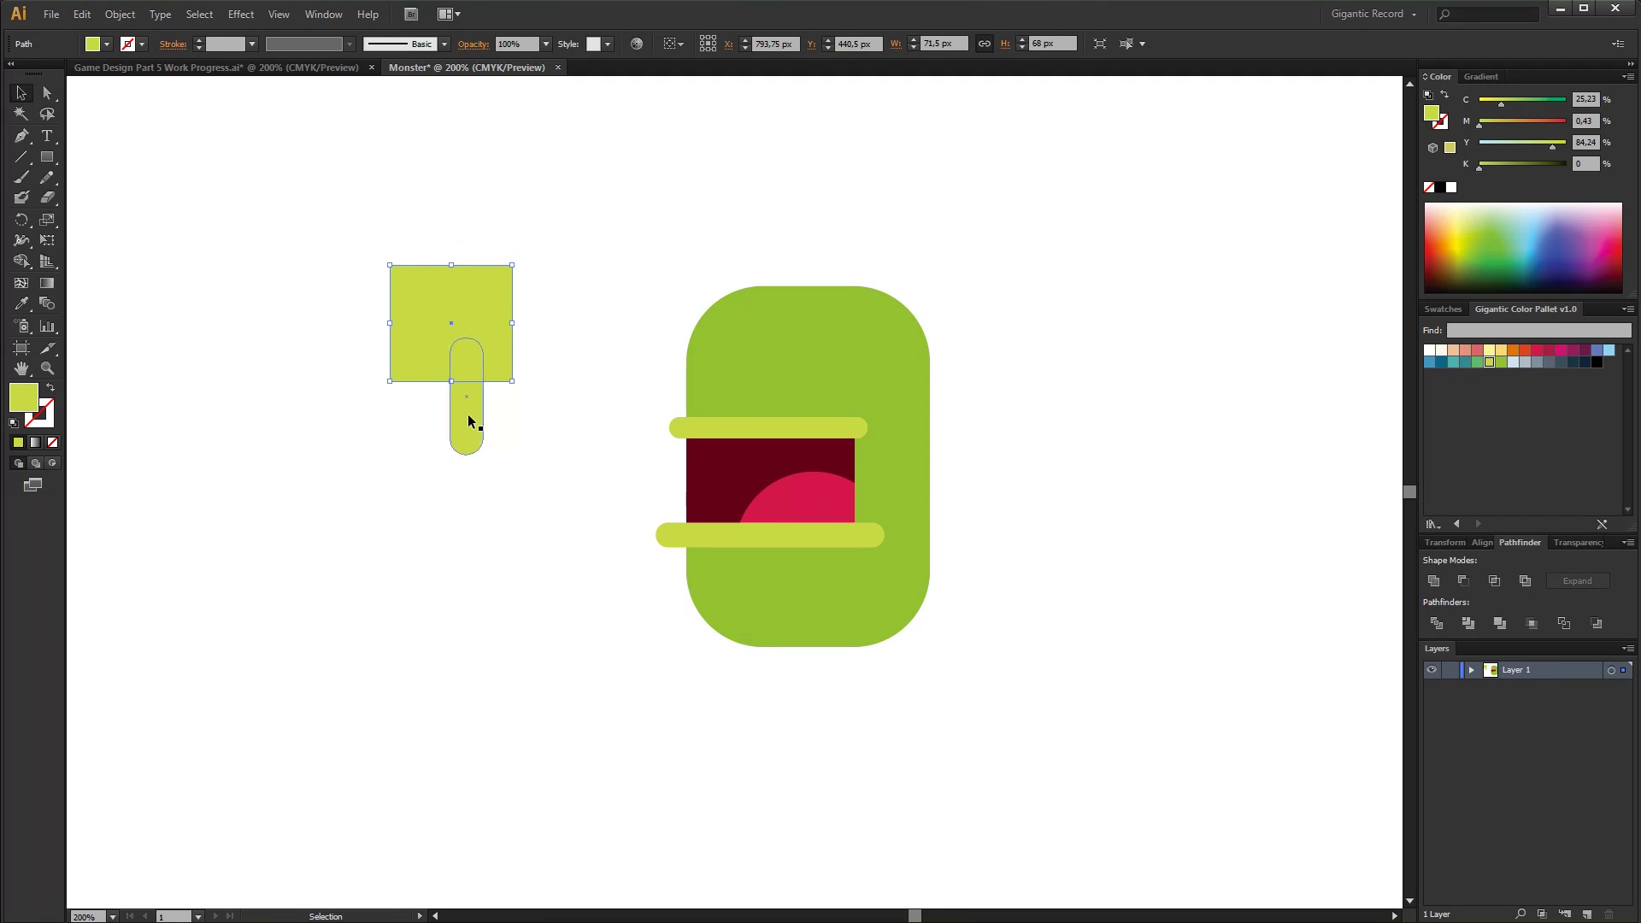
# - Divide the bar and rectangle with Pathfinder, ungroup them and delete everything except the bar's round-ended lower part
pyautogui.keyDown('shift'); pyautogui.click(470, 420); pyautogui.keyUp('shift')
pyautogui.click(1482, 543)
pyautogui.click(1519, 543)
pyautogui.click(1437, 624)
pyautogui.rightClick(483, 431)
pyautogui.click(517, 528)
pyautogui.keyDown('shift'); pyautogui.click(476, 442); pyautogui.keyUp('shift')
pyautogui.press('Delete')
# - Move the tooth shape to the right end of the mouth, fill it off-white and arrange it behind the upper lip
pyautogui.moveTo(465, 453); pyautogui.dragTo(824, 471)
pyautogui.click(1441, 351)
pyautogui.press('Up')
pyautogui.press('Up')
pyautogui.press('Up')
pyautogui.rightClick(775, 436)
pyautogui.click(996, 682)
# - Copy the tooth along the upper lip to form a matching left fang and four small teeth between the fangs
pyautogui.click(689, 454)
pyautogui.hotkey('shift', 'Left')
pyautogui.hotkey('shift', 'Left')
pyautogui.hotkey('shift', 'Left')
pyautogui.hotkey('shift', 'Left')
pyautogui.hotkey('shift', 'Left')
pyautogui.press('Left')
pyautogui.press('Left')
pyautogui.press('Left')
pyautogui.moveTo(732, 442); pyautogui.dragTo(802, 443)
pyautogui.click(1156, 609)
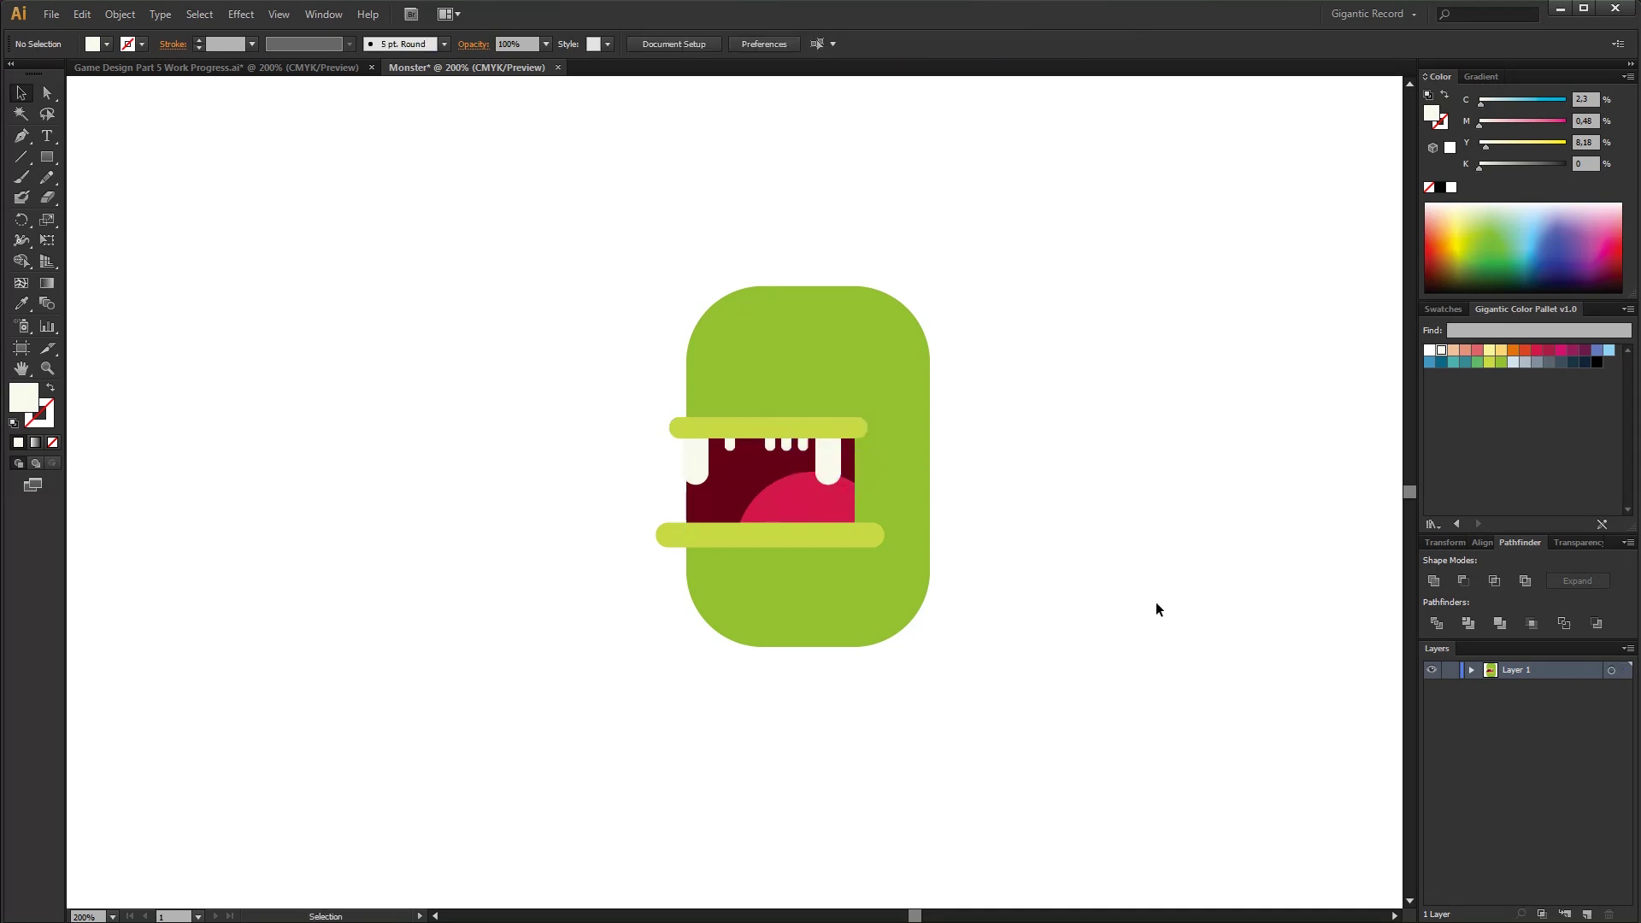
# - Copy the left upper fang beside the mouth, turn its rounded end upward and lengthen it into a tusk
pyautogui.click(699, 457)
pyautogui.moveTo(708, 484); pyautogui.dragTo(602, 545)
pyautogui.press('a')
pyautogui.press('Down')
pyautogui.press('Down')
pyautogui.press('Down')
pyautogui.press('Down')
pyautogui.press('Down')
pyautogui.press('Down')
pyautogui.press('Down')
pyautogui.press('Down')
pyautogui.press('Down')
pyautogui.press('Down')
pyautogui.press('Down')
pyautogui.press('Down')
pyautogui.press('Down')
pyautogui.press('Down')
pyautogui.press('v')
# - Place tusks at both ends of the lower lip, arrange them behind it and tint the left tusk pale blue
pyautogui.click(609, 502)
pyautogui.moveTo(569, 485); pyautogui.dragTo(689, 482)
pyautogui.rightClick(802, 538)
pyautogui.moveTo(904, 781)
pyautogui.click(1030, 782)
pyautogui.click(957, 364)
pyautogui.click(864, 482)
pyautogui.press('Right')
pyautogui.click(1608, 351)
pyautogui.click(1441, 350)
pyautogui.moveTo(1481, 103); pyautogui.dragTo(1500, 103)
# - Bring the left upper fang and the upper lip in front of the pale blue tusk
pyautogui.click(706, 463)
pyautogui.keyDown('shift'); pyautogui.click(748, 423); pyautogui.keyUp('shift')
pyautogui.rightClick(748, 422)
pyautogui.click(974, 647)
# - Make a small shortened tooth from a copy of the right tusk and distribute five small teeth along the lower lip
pyautogui.click(861, 478)
pyautogui.moveTo(876, 445); pyautogui.dragTo(456, 457)
pyautogui.click(47, 93)
pyautogui.moveTo(519, 590); pyautogui.dragTo(810, 518)
pyautogui.press('Up')
pyautogui.press('Up')
pyautogui.press('Up')
pyautogui.press('Up')
pyautogui.press('Up')
pyautogui.press('Up')
pyautogui.press('Up')
pyautogui.click(504, 513)
# - Select all the mouth parts without the body and group them
pyautogui.click(21, 93)
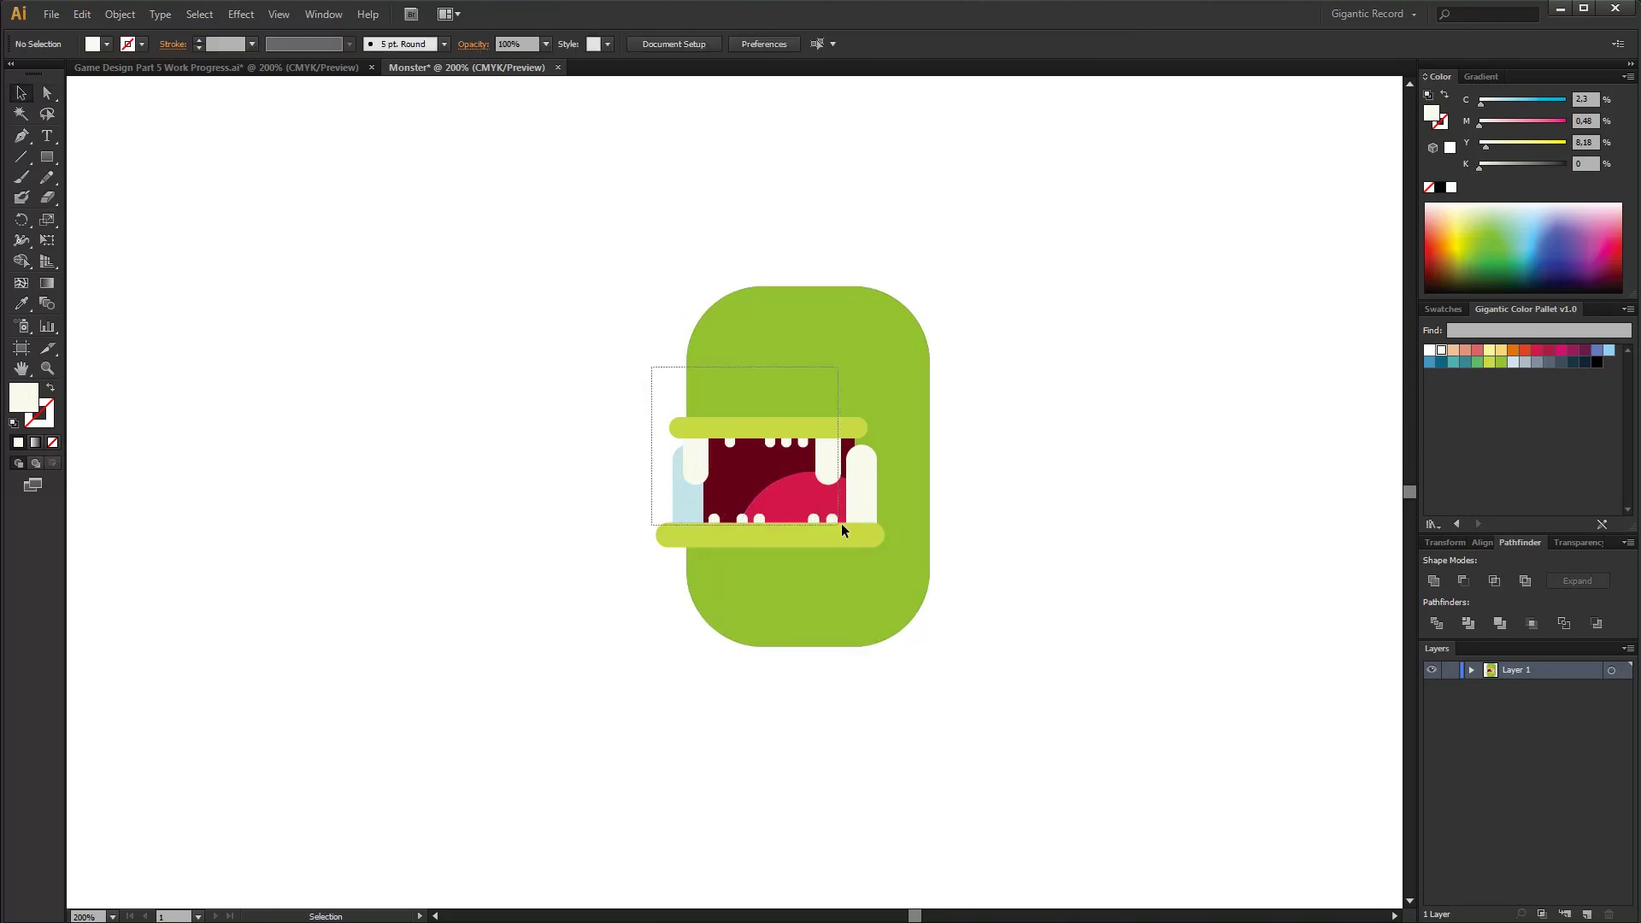
pyautogui.moveTo(841, 523); pyautogui.dragTo(873, 572)
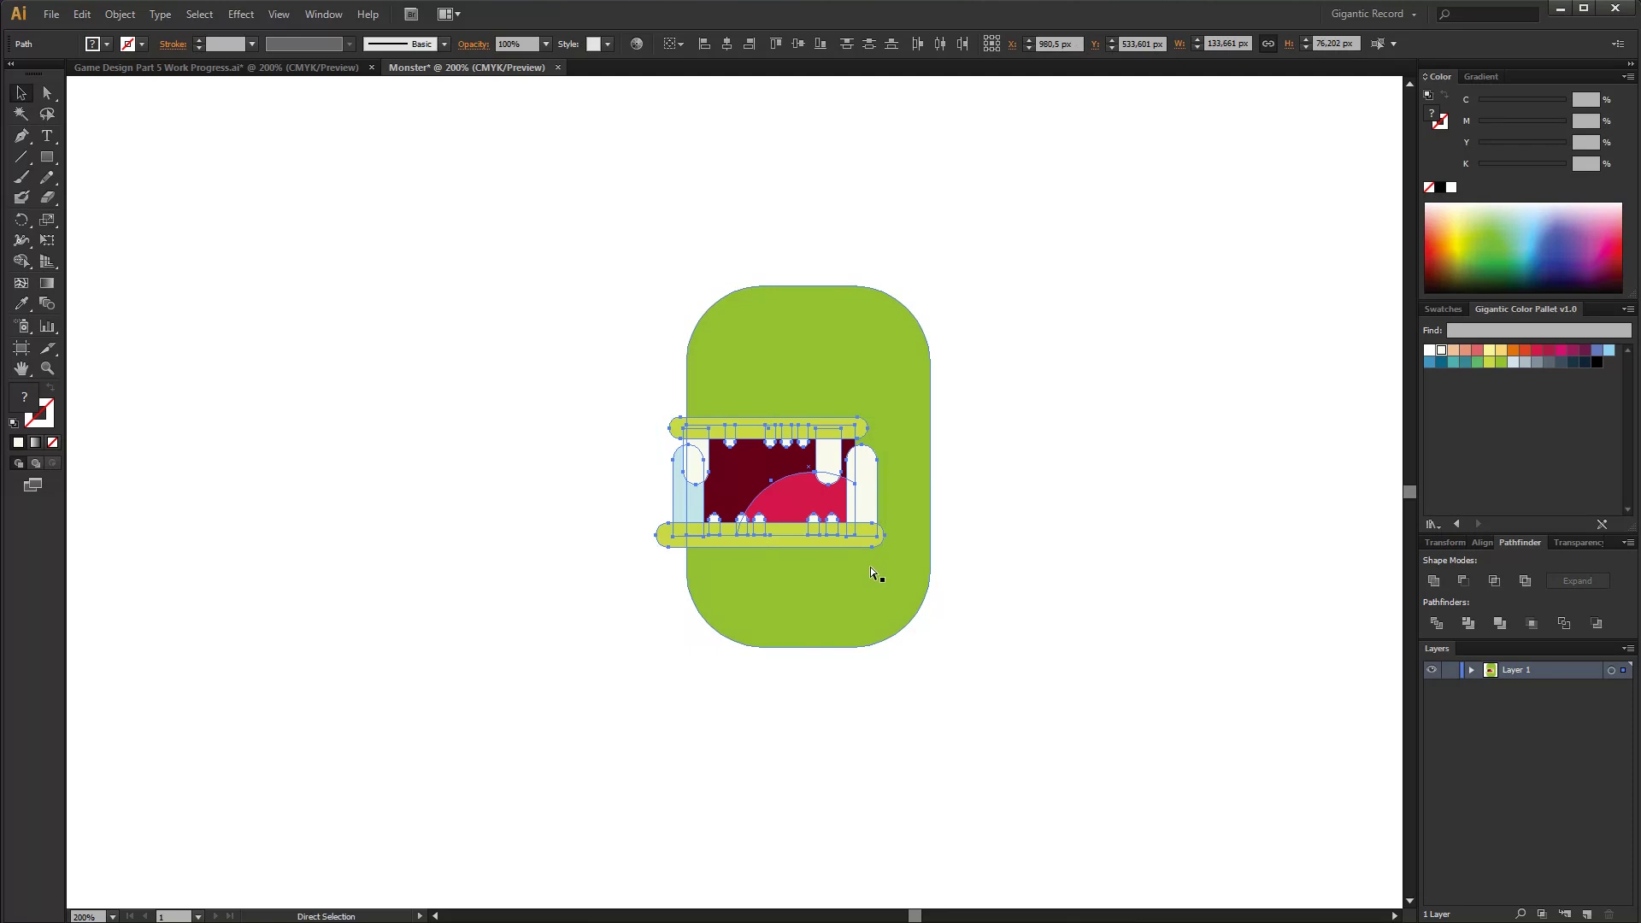
pyautogui.press('v')
# - Draw a small yellow-green circle above the upper lip's left end, and paste a copy in front scaled to about 9 px and filled darker green
pyautogui.moveTo(53, 161); pyautogui.dragTo(99, 198)
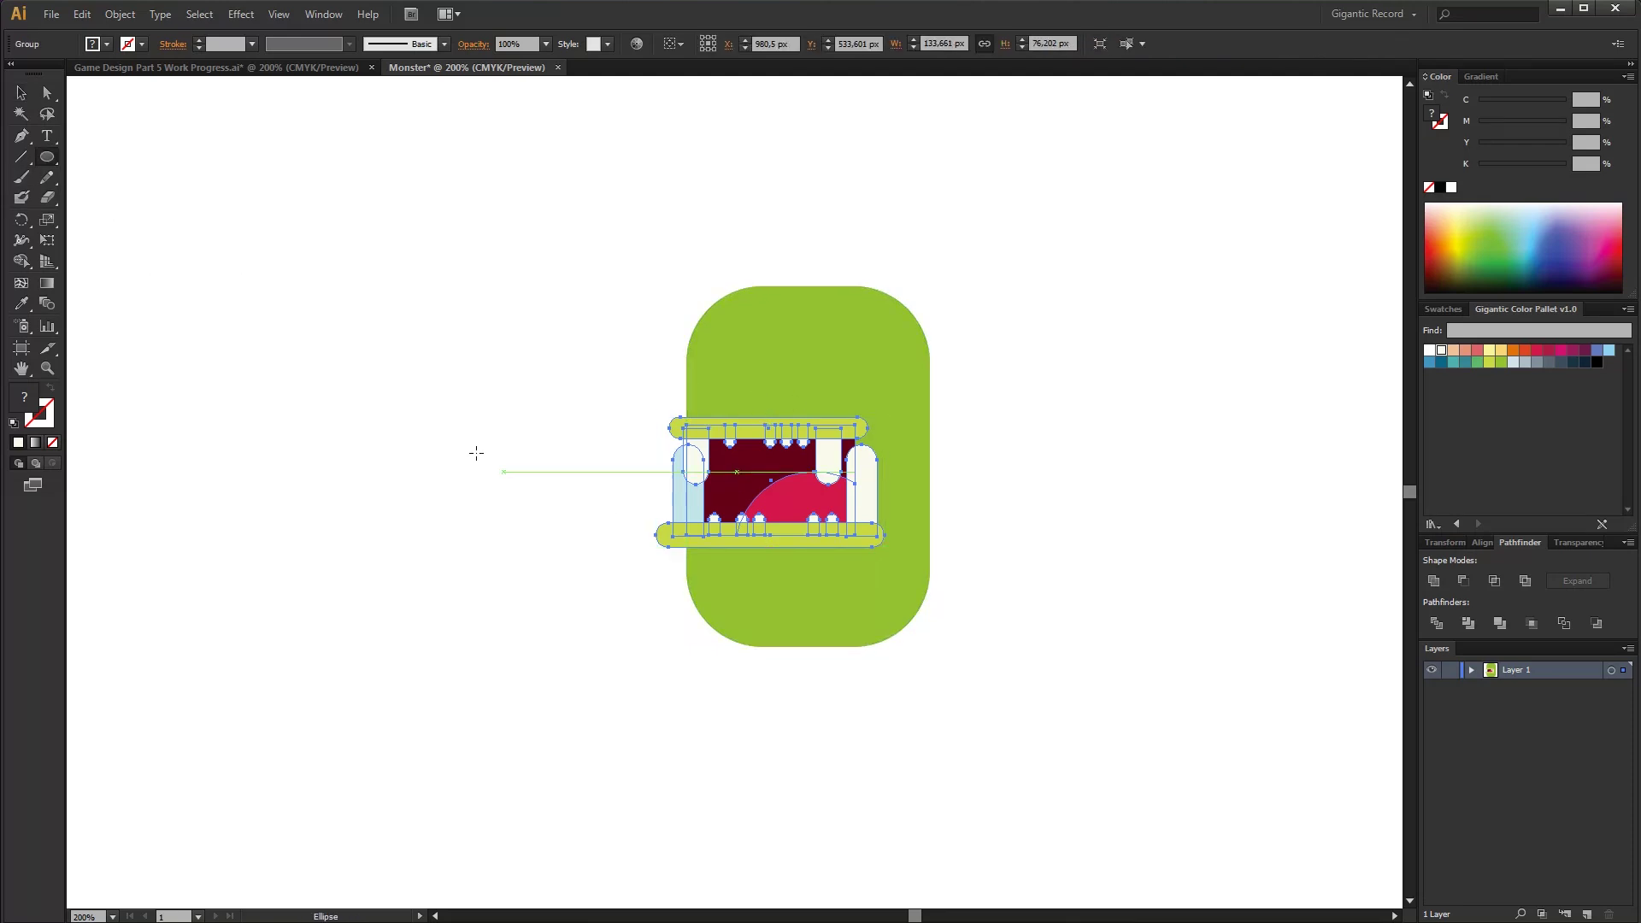
pyautogui.moveTo(703, 379); pyautogui.dragTo(736, 413)
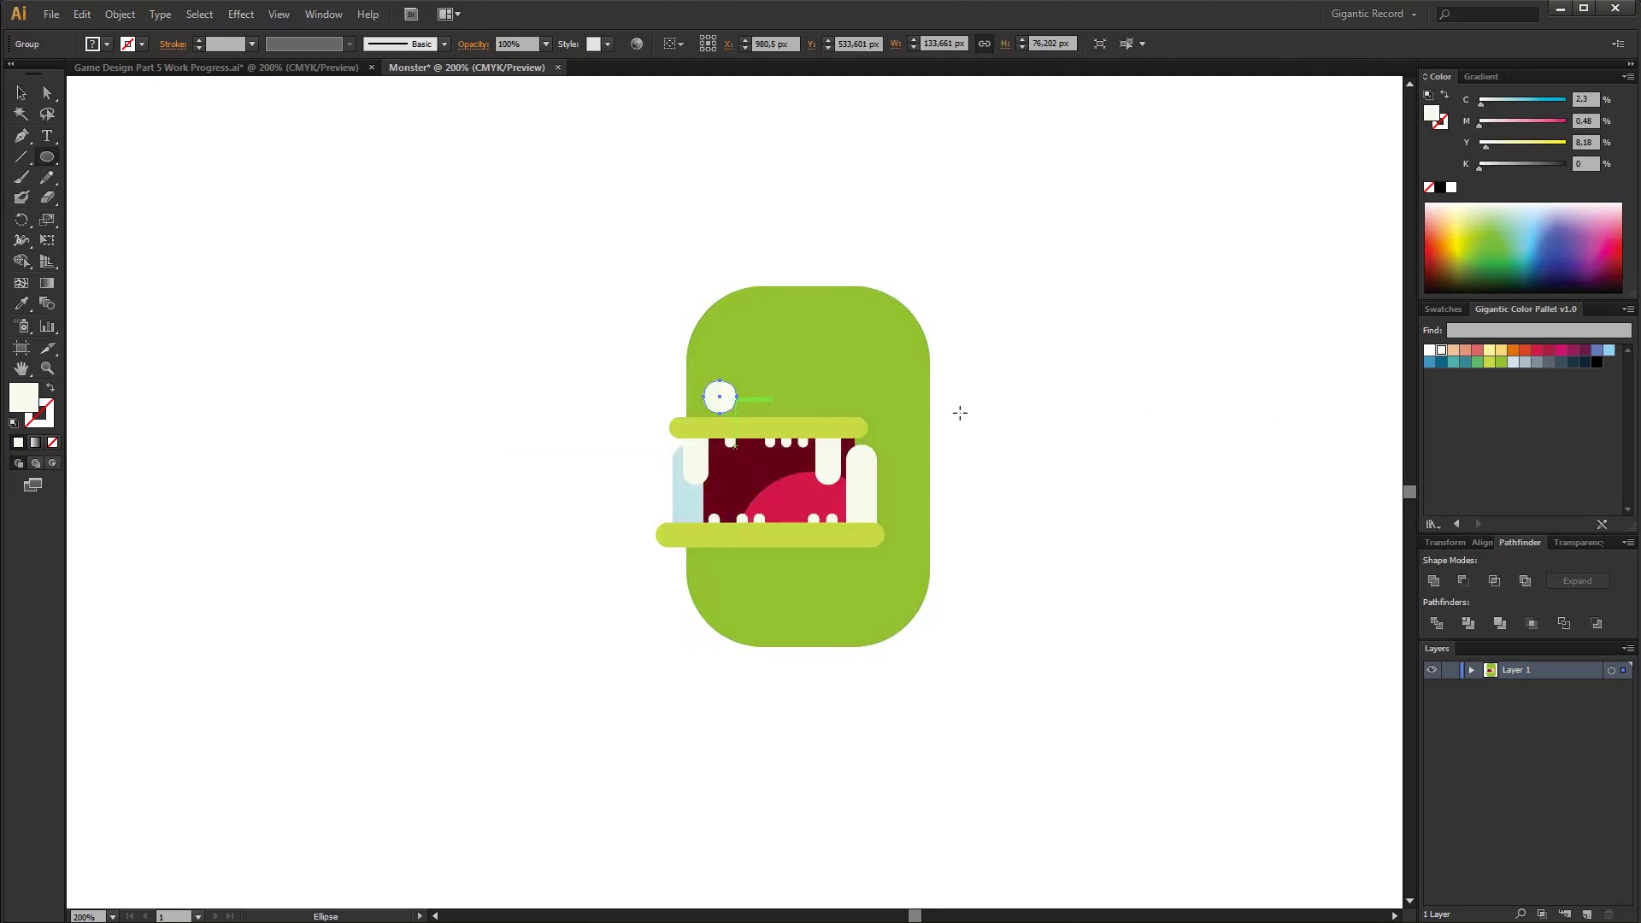
pyautogui.click(1492, 363)
pyautogui.hotkey('ctrl', 'c')
pyautogui.hotkey('ctrl', 'f')
pyautogui.moveTo(736, 380); pyautogui.dragTo(727, 388)
pyautogui.click(1500, 364)
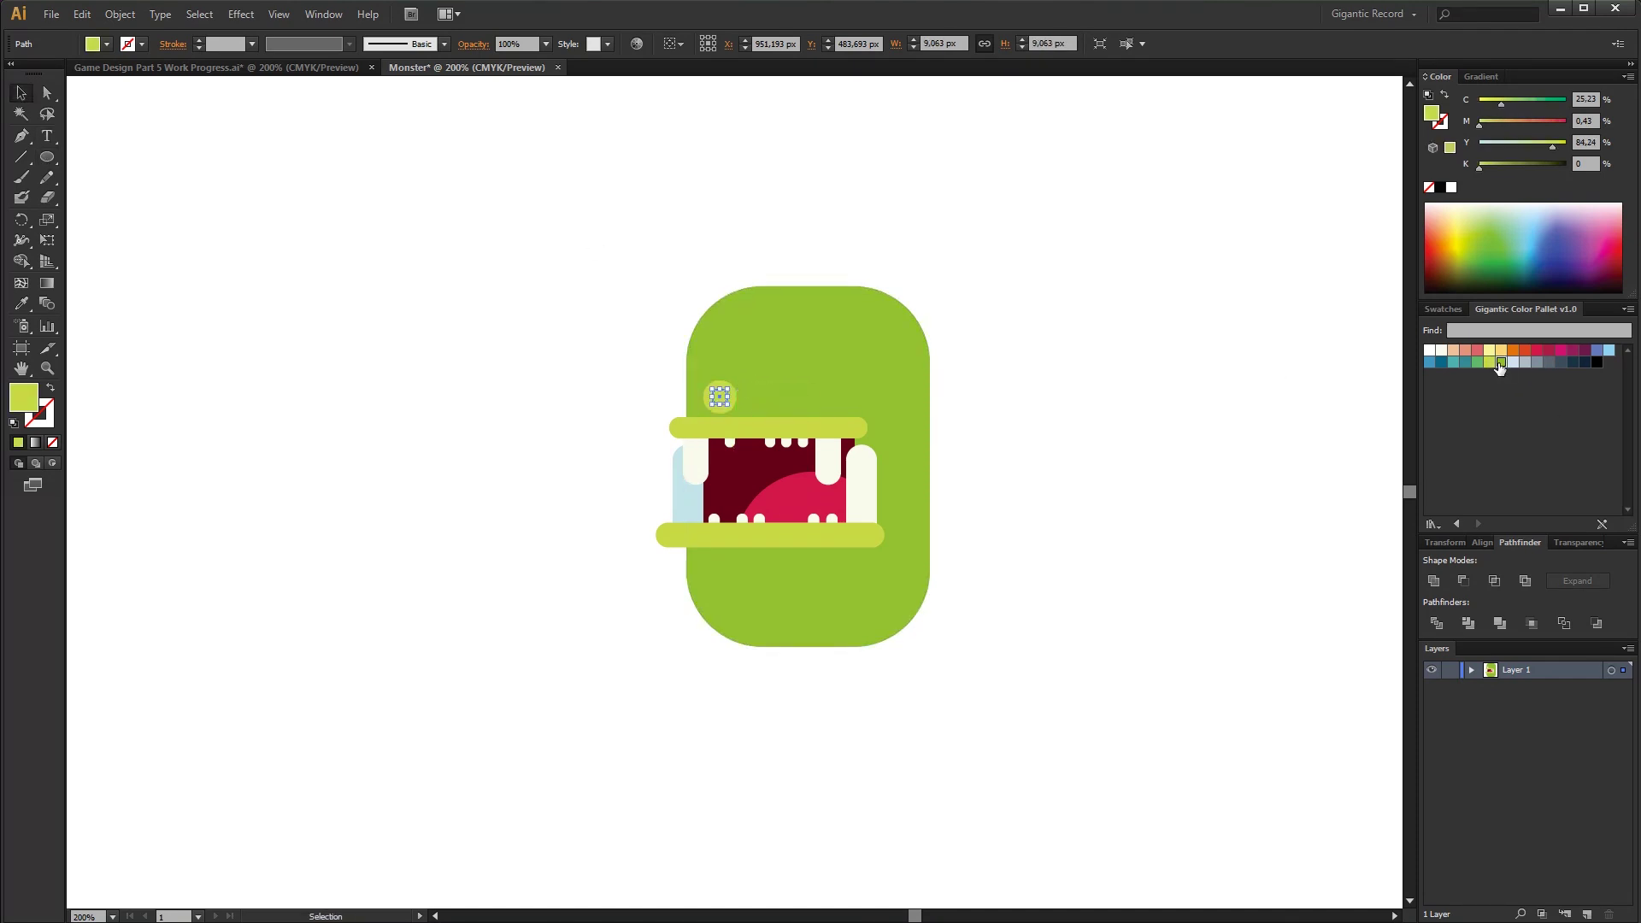
# - Group the two nostril circles and place a copy of the group just to the right
pyautogui.moveTo(681, 246); pyautogui.dragTo(764, 397)
pyautogui.hotkey('ctrl', 'g')
pyautogui.click(777, 402)
# - Shift the nostrils slightly to the right above the upper lip
pyautogui.click(743, 388)
pyautogui.hotkey('ctrl', 'a')
pyautogui.press('Right')
pyautogui.press('Right')
pyautogui.press('Right')
pyautogui.press('Right')
pyautogui.press('Right')
pyautogui.click(929, 445)
# - Draw a brow as a rounded rectangle about 47.5 by 20 px left of the monster and fill it yellow-green
pyautogui.moveTo(47, 157); pyautogui.dragTo(97, 184)
pyautogui.moveTo(342, 319); pyautogui.dragTo(423, 353)
pyautogui.click(1488, 362)
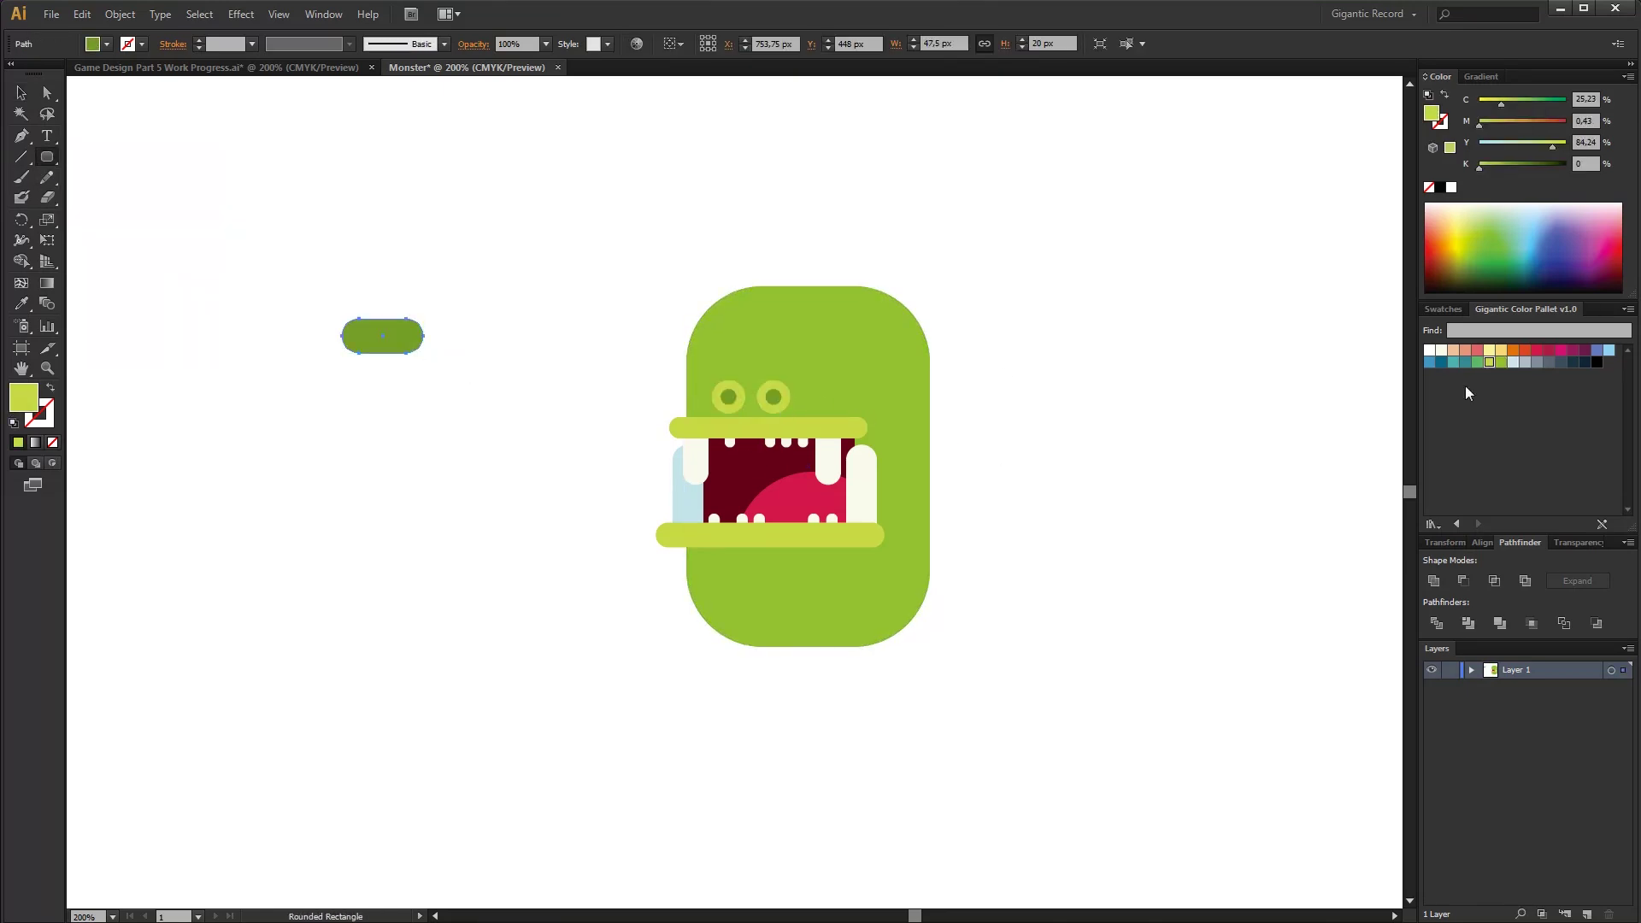
# - Draw a slightly narrower rounded rectangle under the brow, fill it dark navy and arrange it behind the brow
pyautogui.moveTo(248, 365)
pyautogui.mouseDown()
pyautogui.moveTo(322, 393)
pyautogui.moveTo(375, 341)
pyautogui.moveTo(385, 364)
pyautogui.mouseUp()
pyautogui.click(1585, 362)
pyautogui.click(21, 93)
pyautogui.click(184, 224)
pyautogui.click(399, 327)
pyautogui.rightClick(400, 326)
pyautogui.moveTo(530, 572)
pyautogui.click(598, 590)
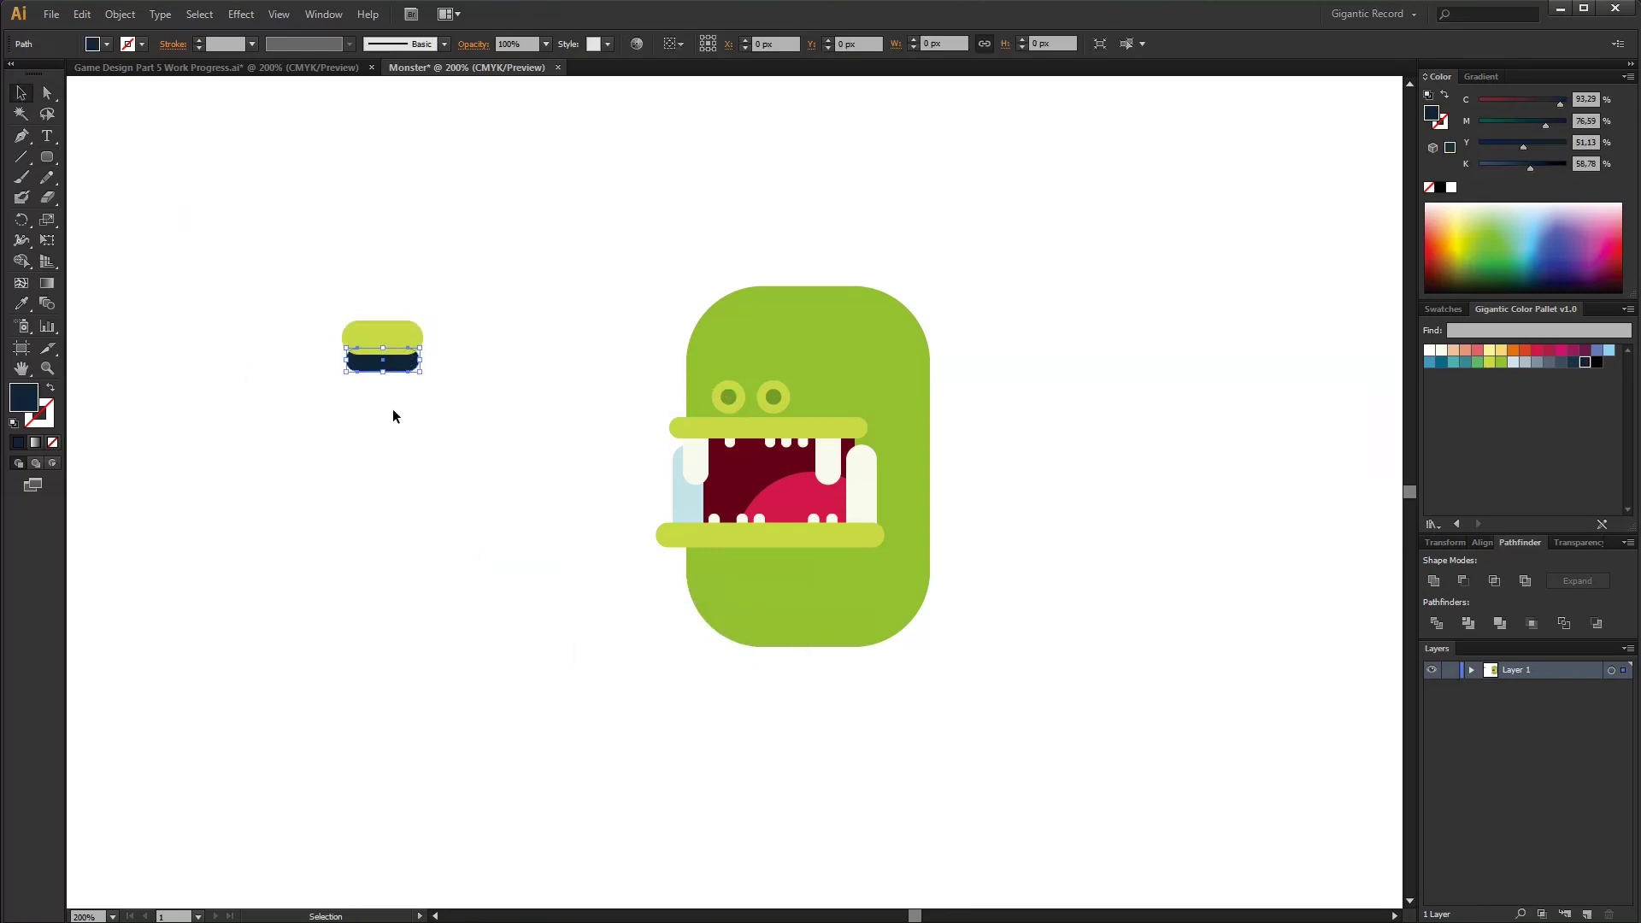
pyautogui.click(392, 408)
# - Draw a small red pupil over the navy eye shape and bring the brow in front of it
pyautogui.moveTo(362, 466)
pyautogui.mouseDown()
pyautogui.moveTo(382, 487)
pyautogui.moveTo(381, 356)
pyautogui.mouseUp()
pyautogui.click(1536, 350)
pyautogui.press('v')
pyautogui.click(469, 548)
pyautogui.rightClick(401, 323)
pyautogui.moveTo(530, 568)
pyautogui.click(611, 571)
# - Centre the brow, eye and pupil horizontally, group them, and place the eye and a copy on the head above the nostrils
pyautogui.moveTo(513, 275); pyautogui.dragTo(369, 420)
pyautogui.click(1483, 542)
pyautogui.click(1465, 581)
pyautogui.hotkey('ctrl', 'g')
pyautogui.moveTo(376, 359); pyautogui.dragTo(724, 351)
pyautogui.click(620, 401)
# - Select both nostrils and nudge them right to sit between the eyes
pyautogui.click(733, 399)
pyautogui.click(730, 398)
pyautogui.keyDown('shift'); pyautogui.click(775, 399); pyautogui.keyUp('shift')
pyautogui.press('Right')
pyautogui.press('Right')
pyautogui.press('Right')
pyautogui.press('Right')
pyautogui.press('Right')
pyautogui.click(985, 469)
# - Enlarge the mouth group slightly toward the lower right
pyautogui.click(738, 398)
pyautogui.press('\\')
pyautogui.click(789, 399)
pyautogui.click(862, 516)
pyautogui.click(22, 92)
pyautogui.click(880, 546)
pyautogui.moveTo(883, 547); pyautogui.dragTo(903, 558)
# - Draw a circle about 92 px wide left of the monster with no fill and a thicker yellow-green stroke
pyautogui.press('l')
pyautogui.moveTo(316, 441); pyautogui.dragTo(474, 599)
pyautogui.hotkey('shift', 'x')
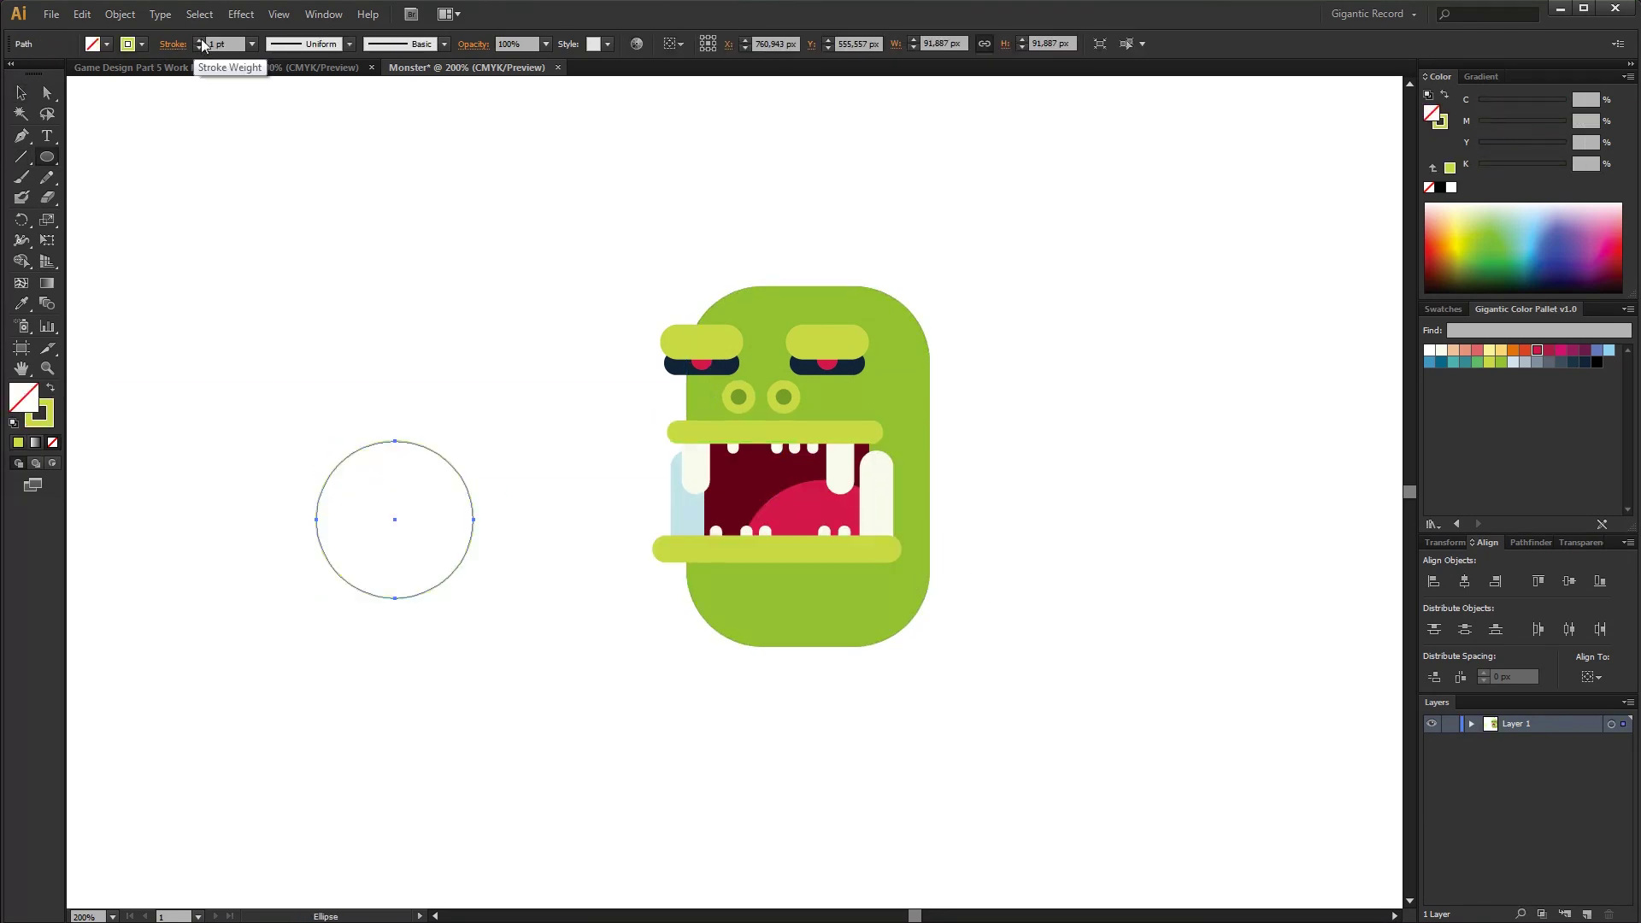
pyautogui.click(200, 41)
pyautogui.click(199, 49)
# - Delete the circle's top and left anchor points to leave a quarter arc, and give its stroke round caps
pyautogui.press('a')
pyautogui.moveTo(154, 224); pyautogui.dragTo(403, 532)
pyautogui.press('Delete')
pyautogui.click(174, 43)
pyautogui.click(94, 89)
# - Convert the arc's stroke into a filled shape with Outline Stroke
pyautogui.click(119, 14)
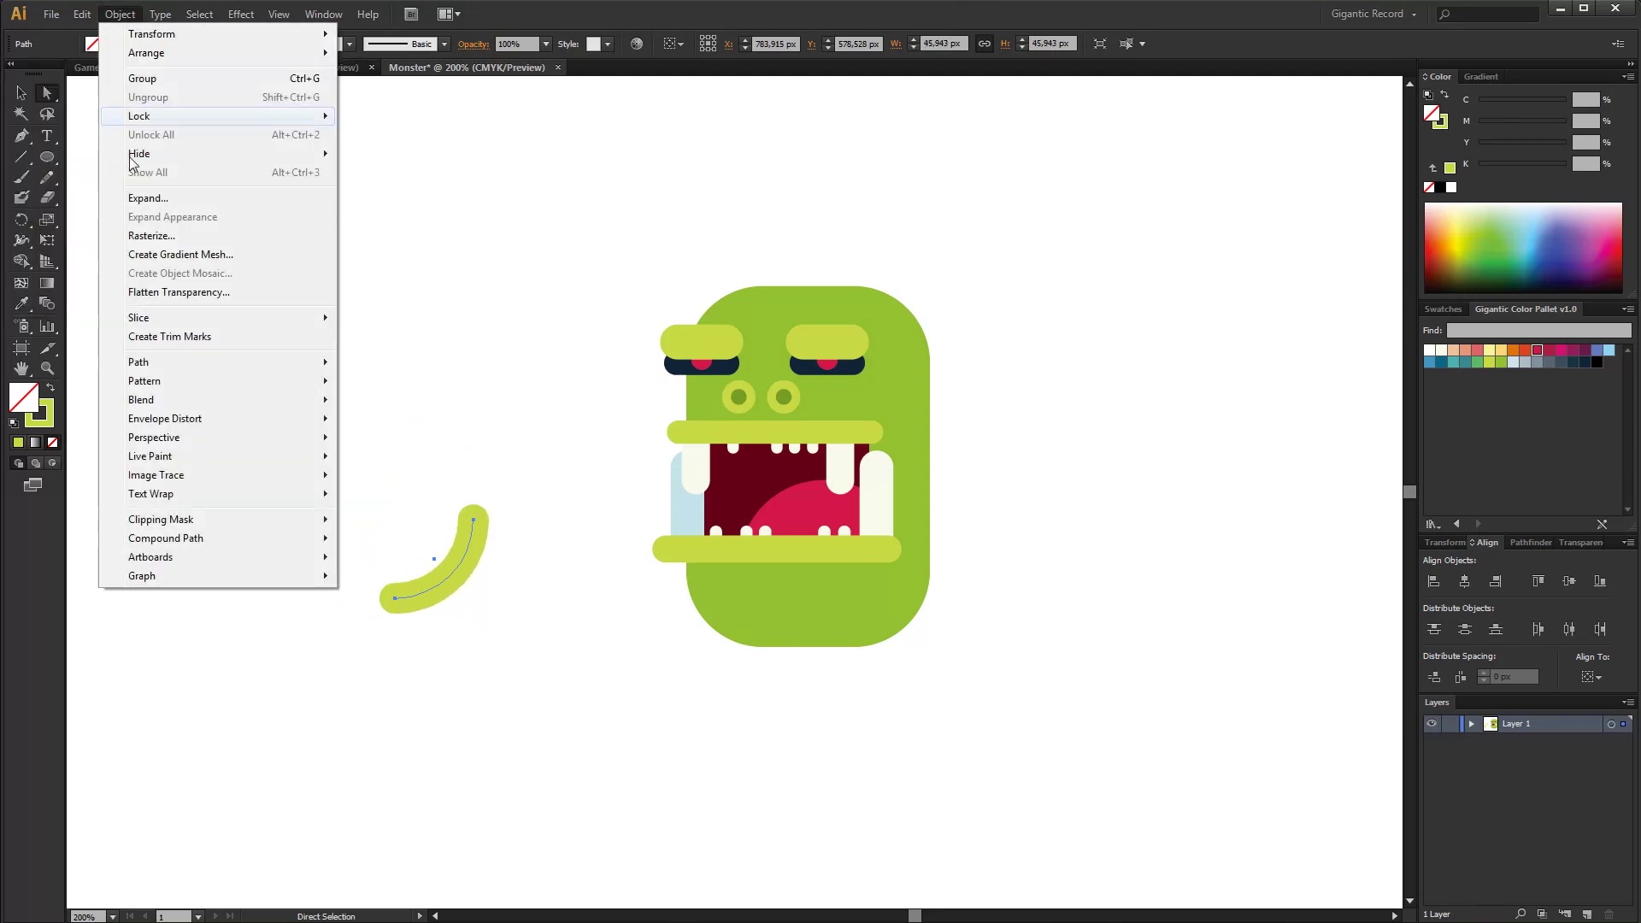
pyautogui.moveTo(140, 363)
pyautogui.click(426, 404)
# - Rotate the outlined arc and move it to the head's upper-right corner as a horn
pyautogui.press('v')
pyautogui.moveTo(496, 498); pyautogui.dragTo(463, 426)
pyautogui.click(487, 453)
pyautogui.moveTo(456, 589); pyautogui.dragTo(942, 340)
# - Select the whole monster and scale it down
pyautogui.moveTo(1021, 154); pyautogui.dragTo(641, 606)
pyautogui.moveTo(958, 239); pyautogui.dragTo(887, 334)
pyautogui.click(941, 423)
# - Enlarge the horn and reposition it on the head's upper-right corner
pyautogui.click(877, 388)
pyautogui.moveTo(916, 387); pyautogui.dragTo(1087, 319)
pyautogui.click(1059, 350)
pyautogui.moveTo(934, 437); pyautogui.dragTo(876, 377)
# - Enlarge the green body slightly and shift it up a little
pyautogui.click(848, 598)
pyautogui.moveTo(866, 648); pyautogui.dragTo(873, 657)
pyautogui.moveTo(855, 627); pyautogui.dragTo(854, 612)
# - Raise the horn slightly and fill it light blue
pyautogui.click(929, 428)
pyautogui.moveTo(887, 383); pyautogui.dragTo(884, 368)
pyautogui.click(1441, 351)
pyautogui.click(1609, 349)
pyautogui.click(1179, 399)
# - Draw a yellow-green circle as the horn's base on the head's upper-right corner, and bring the horn in front of it
pyautogui.press('l')
pyautogui.moveTo(615, 291)
pyautogui.mouseDown()
pyautogui.moveTo(747, 392)
pyautogui.moveTo(880, 419)
pyautogui.mouseUp()
pyautogui.click(1489, 362)
pyautogui.click(20, 93)
pyautogui.click(547, 282)
pyautogui.click(923, 401)
pyautogui.rightClick(887, 367)
pyautogui.click(1099, 596)
# - Adjust the position of the horn with its base circle and enlarge the circle slightly
pyautogui.click(884, 421)
pyautogui.click(845, 417)
pyautogui.keyDown('shift'); pyautogui.click(889, 343); pyautogui.keyUp('shift')
pyautogui.moveTo(889, 343); pyautogui.dragTo(893, 343)
pyautogui.click(914, 397)
pyautogui.click(835, 413)
pyautogui.moveTo(822, 418); pyautogui.dragTo(818, 422)
pyautogui.click(940, 517)
# - Make a mirrored copy of the horn, place it at the head's upper-left corner and send it to the back
pyautogui.click(886, 337)
pyautogui.rightClick(886, 337)
pyautogui.click(1101, 629)
pyautogui.click(1307, 679)
pyautogui.moveTo(862, 325); pyautogui.dragTo(641, 294)
pyautogui.rightClick(730, 316)
pyautogui.click(1041, 635)
# - Draw a blue backdrop rectangle about 444.5 by 414 px around the monster and send it to the back
pyautogui.click(576, 304)
pyautogui.moveTo(49, 159); pyautogui.dragTo(107, 157)
pyautogui.moveTo(406, 111); pyautogui.dragTo(1167, 818)
pyautogui.click(1445, 364)
pyautogui.press('v')
pyautogui.rightClick(740, 331)
pyautogui.moveTo(855, 577)
pyautogui.click(1109, 647)
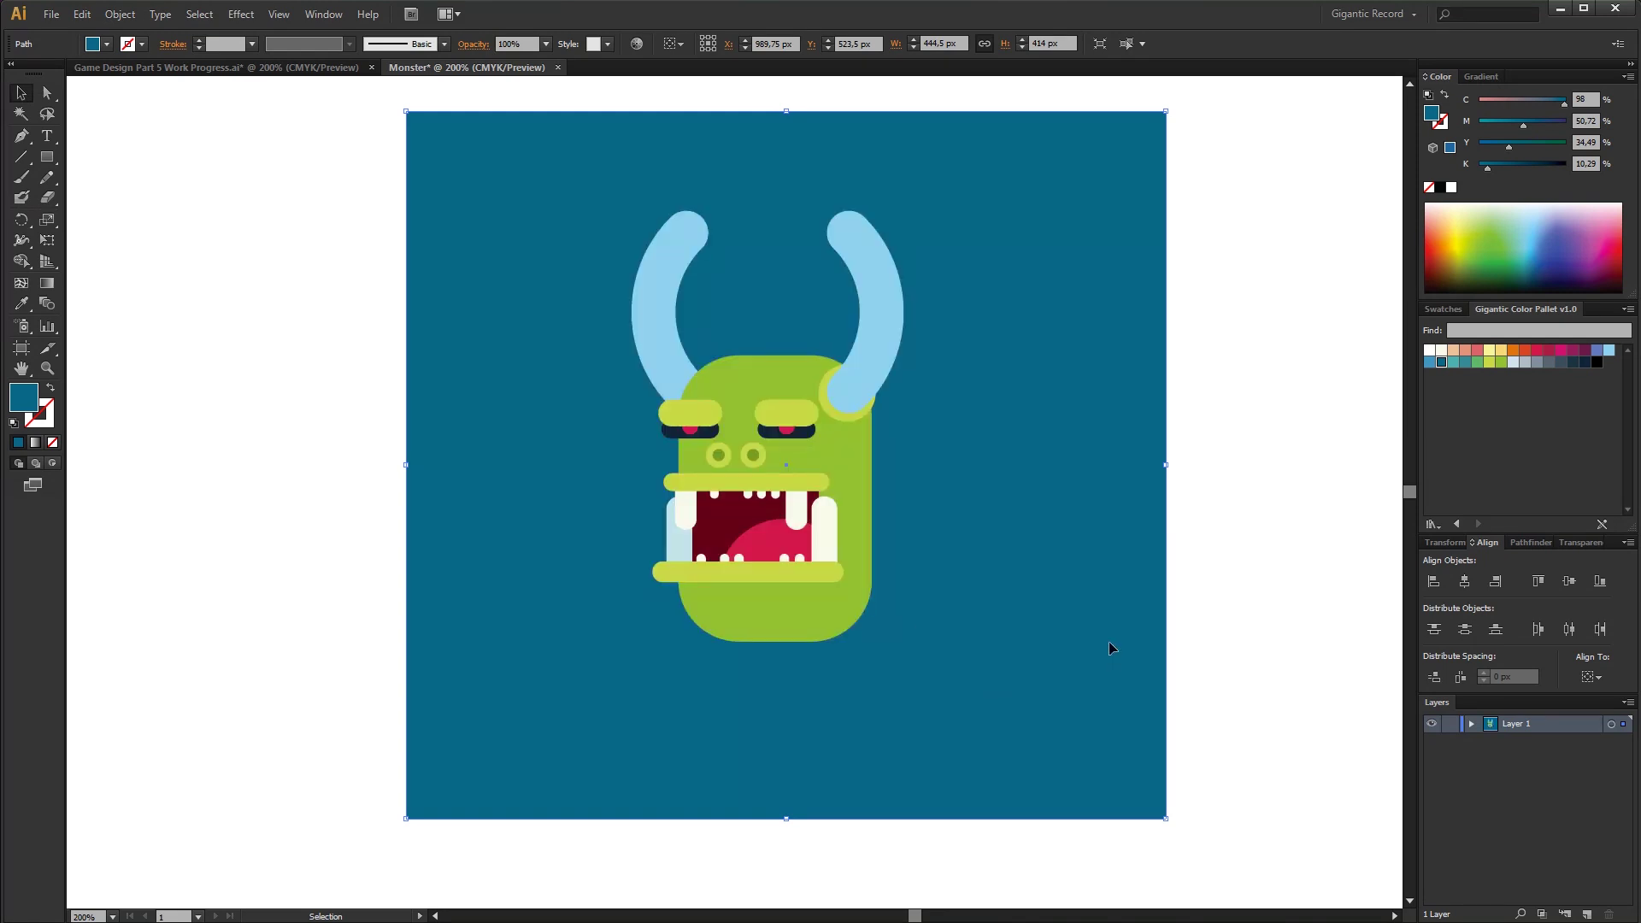
# - Fill the right horn with the cream swatch
pyautogui.click(1196, 446)
pyautogui.click(867, 376)
pyautogui.click(1441, 361)
pyautogui.click(1442, 349)
# - Fill the left horn with the cream swatch and raise its cyan to 20% for a pale blue tone
pyautogui.click(675, 256)
pyautogui.click(1442, 349)
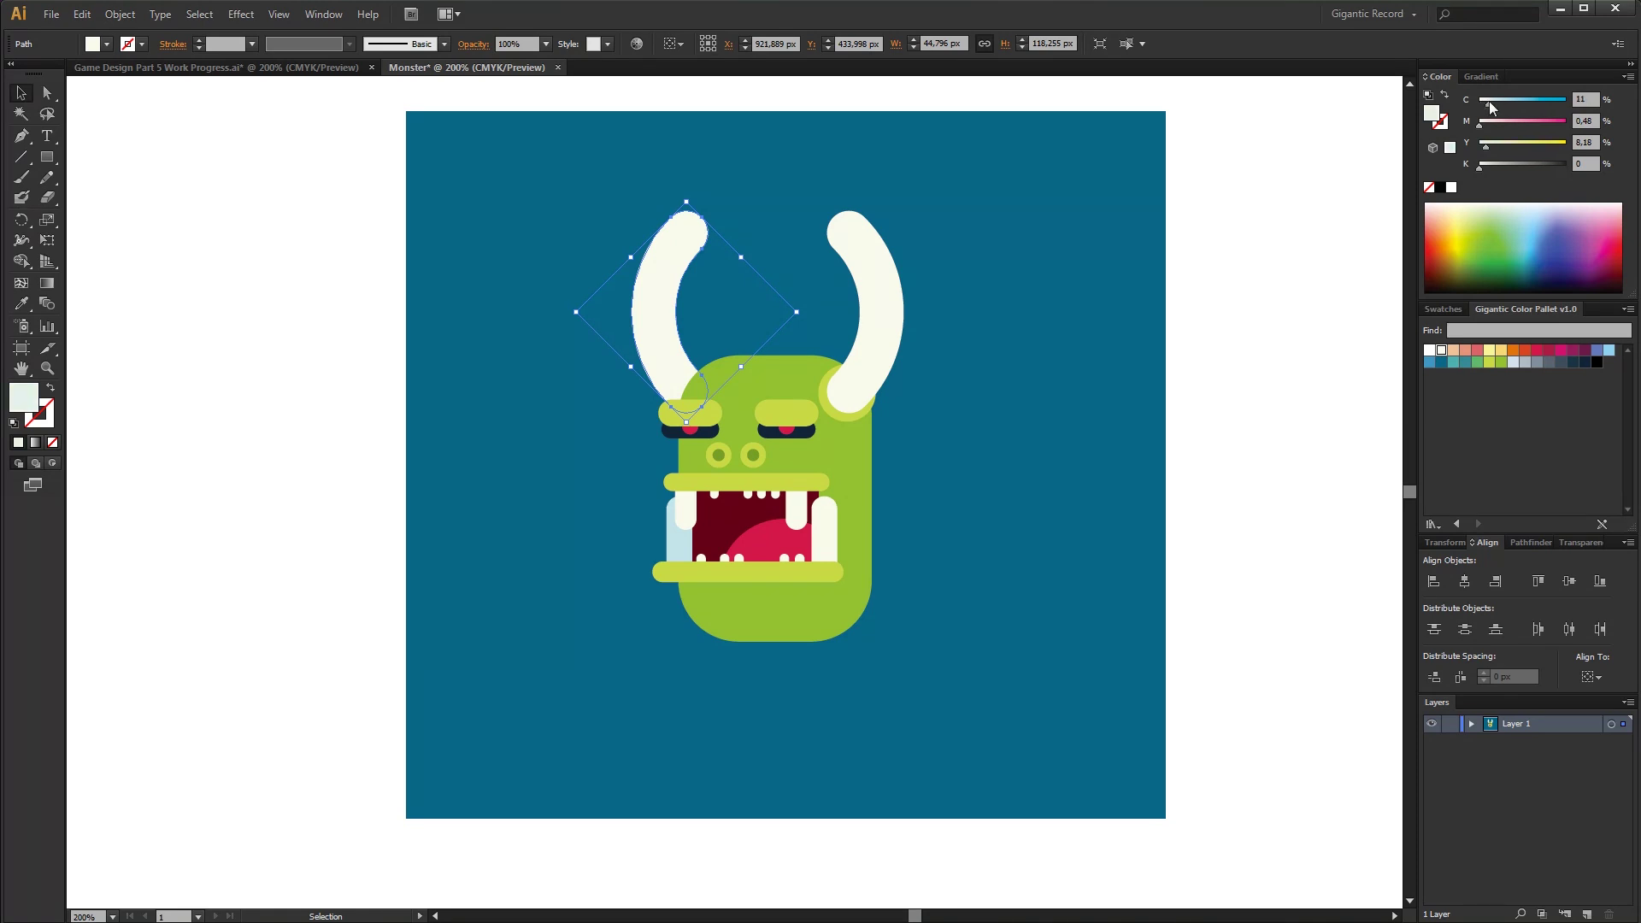
pyautogui.moveTo(1489, 104); pyautogui.dragTo(1495, 106)
pyautogui.click(1238, 356)
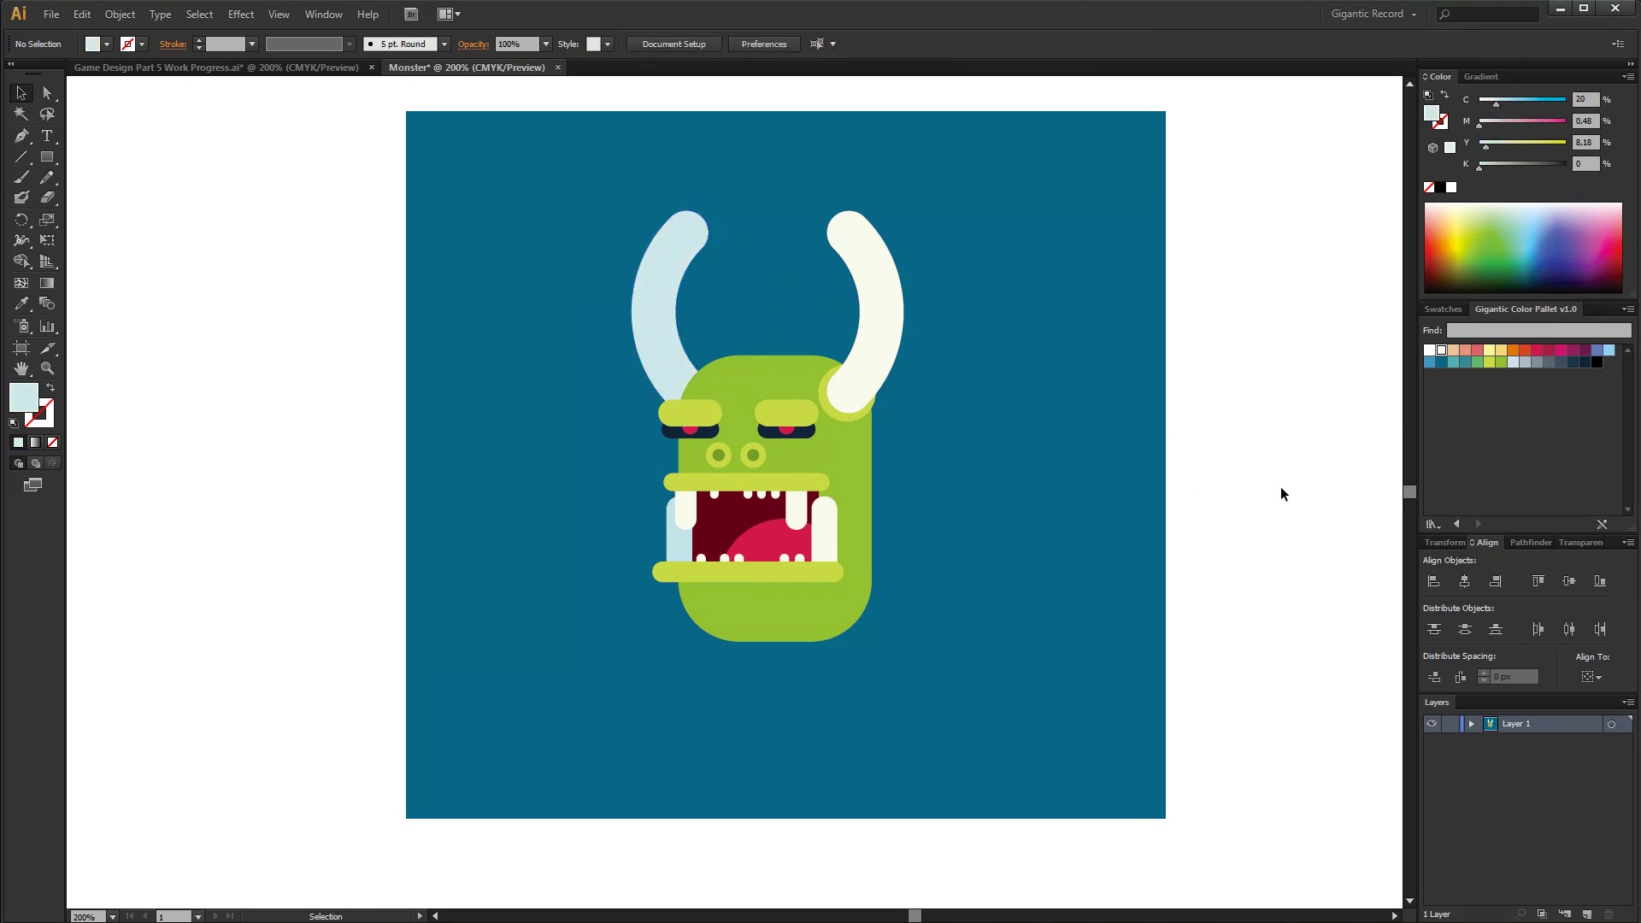
# - Enlarge the green head toward the lower right and move the right horn with its base to fit the new corner
pyautogui.click(858, 444)
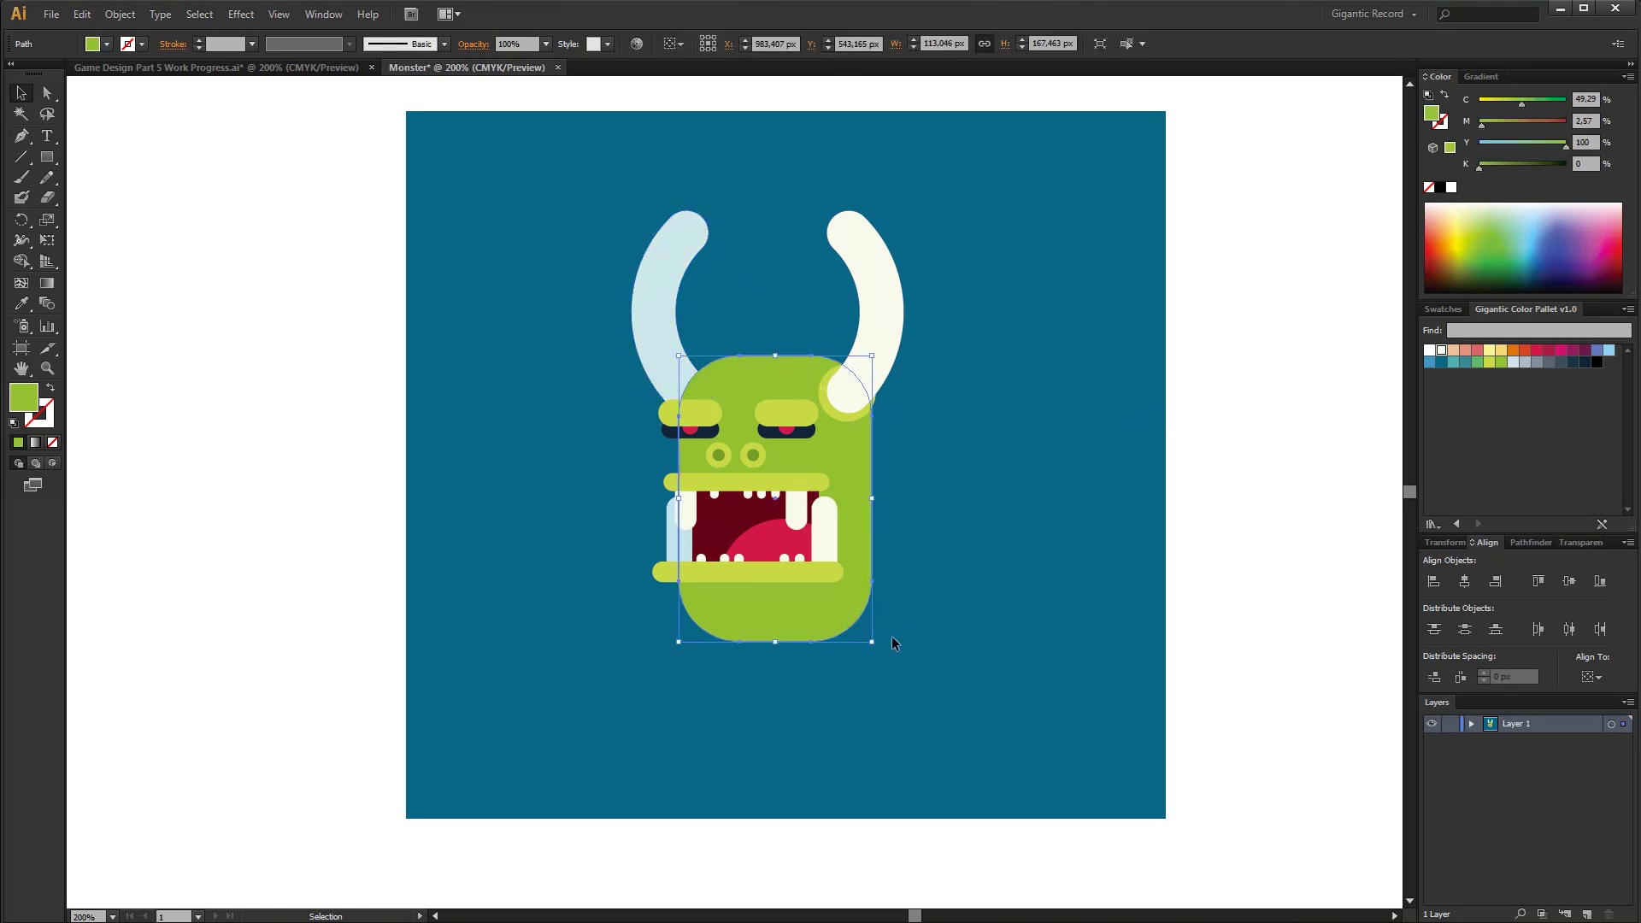
pyautogui.moveTo(872, 641); pyautogui.dragTo(887, 664)
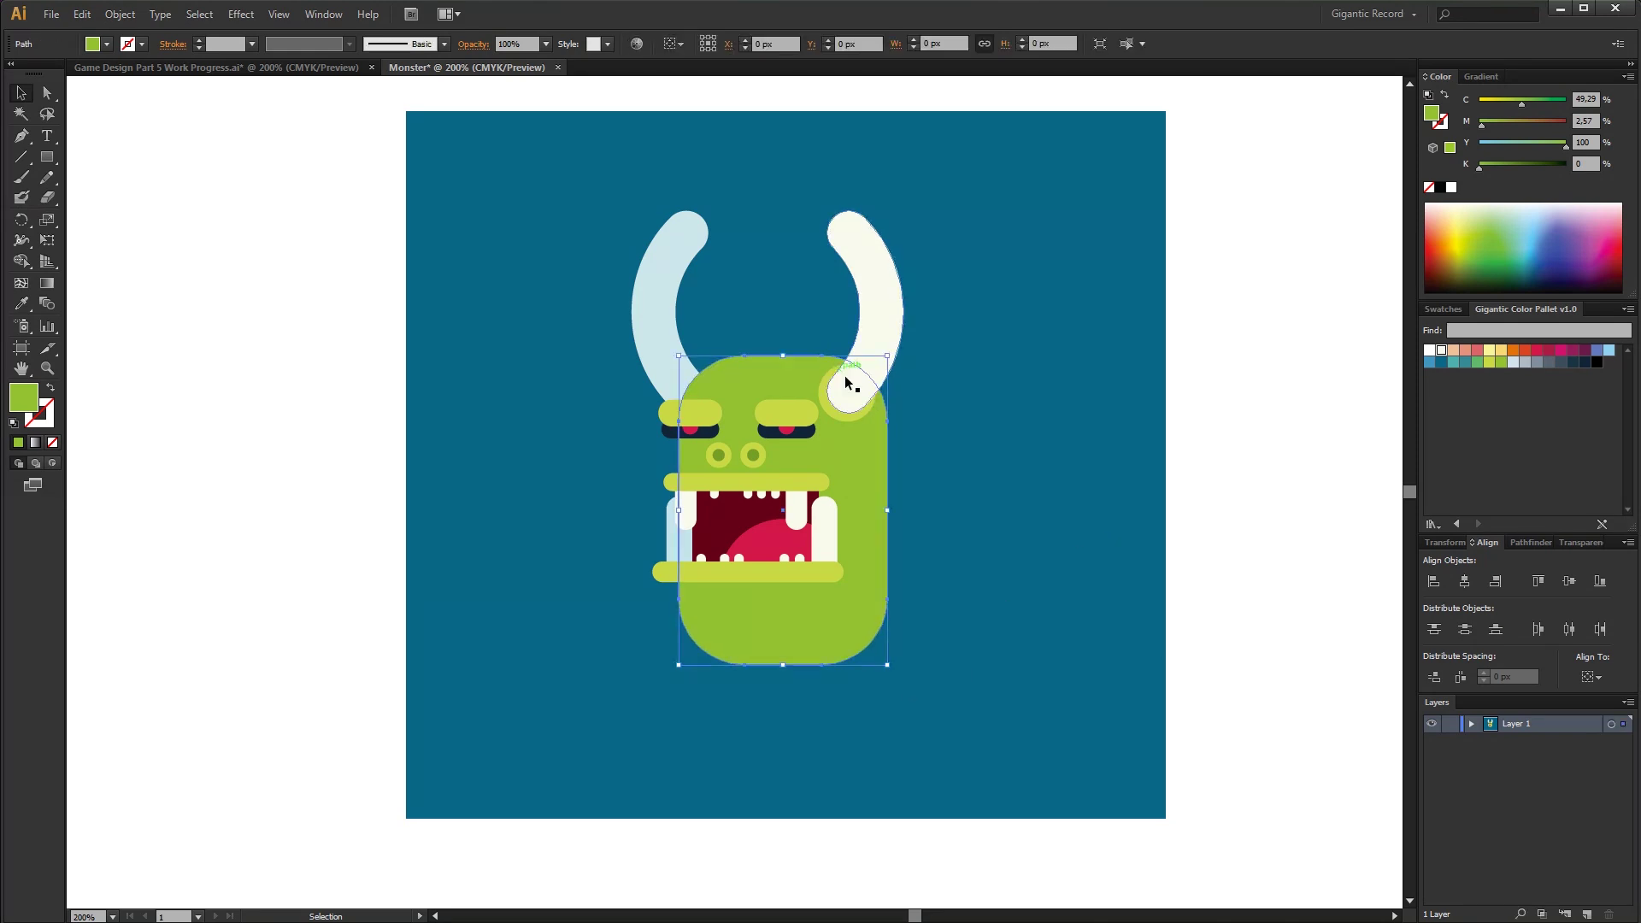
pyautogui.moveTo(893, 335); pyautogui.dragTo(892, 352)
# - Align the top of the left horn with the top of the right horn
pyautogui.moveTo(675, 291)
pyautogui.mouseDown()
pyautogui.moveTo(689, 300)
pyautogui.moveTo(663, 275)
pyautogui.mouseUp()
pyautogui.keyDown('shift'); pyautogui.click(889, 329); pyautogui.keyUp('shift')
pyautogui.click(1535, 582)
pyautogui.click(1266, 437)
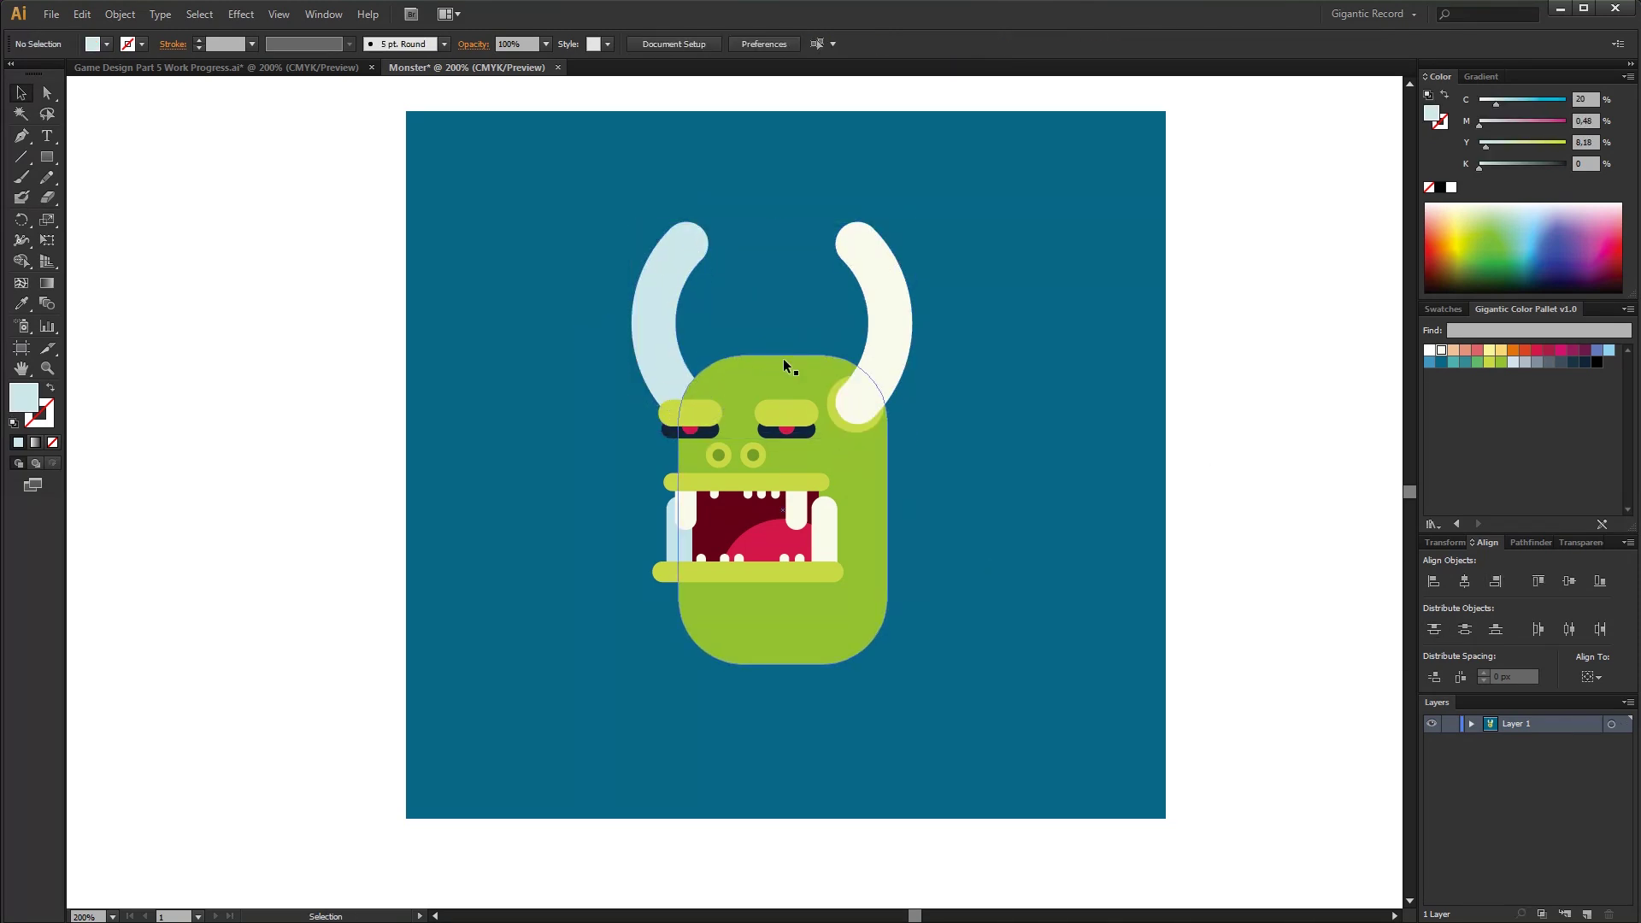
# - Draw a pale blue upright rounded rectangle about 25 by 51 px and place it over the middle of the head's top edge
pyautogui.moveTo(47, 156); pyautogui.dragTo(94, 177)
pyautogui.moveTo(620, 400); pyautogui.dragTo(632, 410)
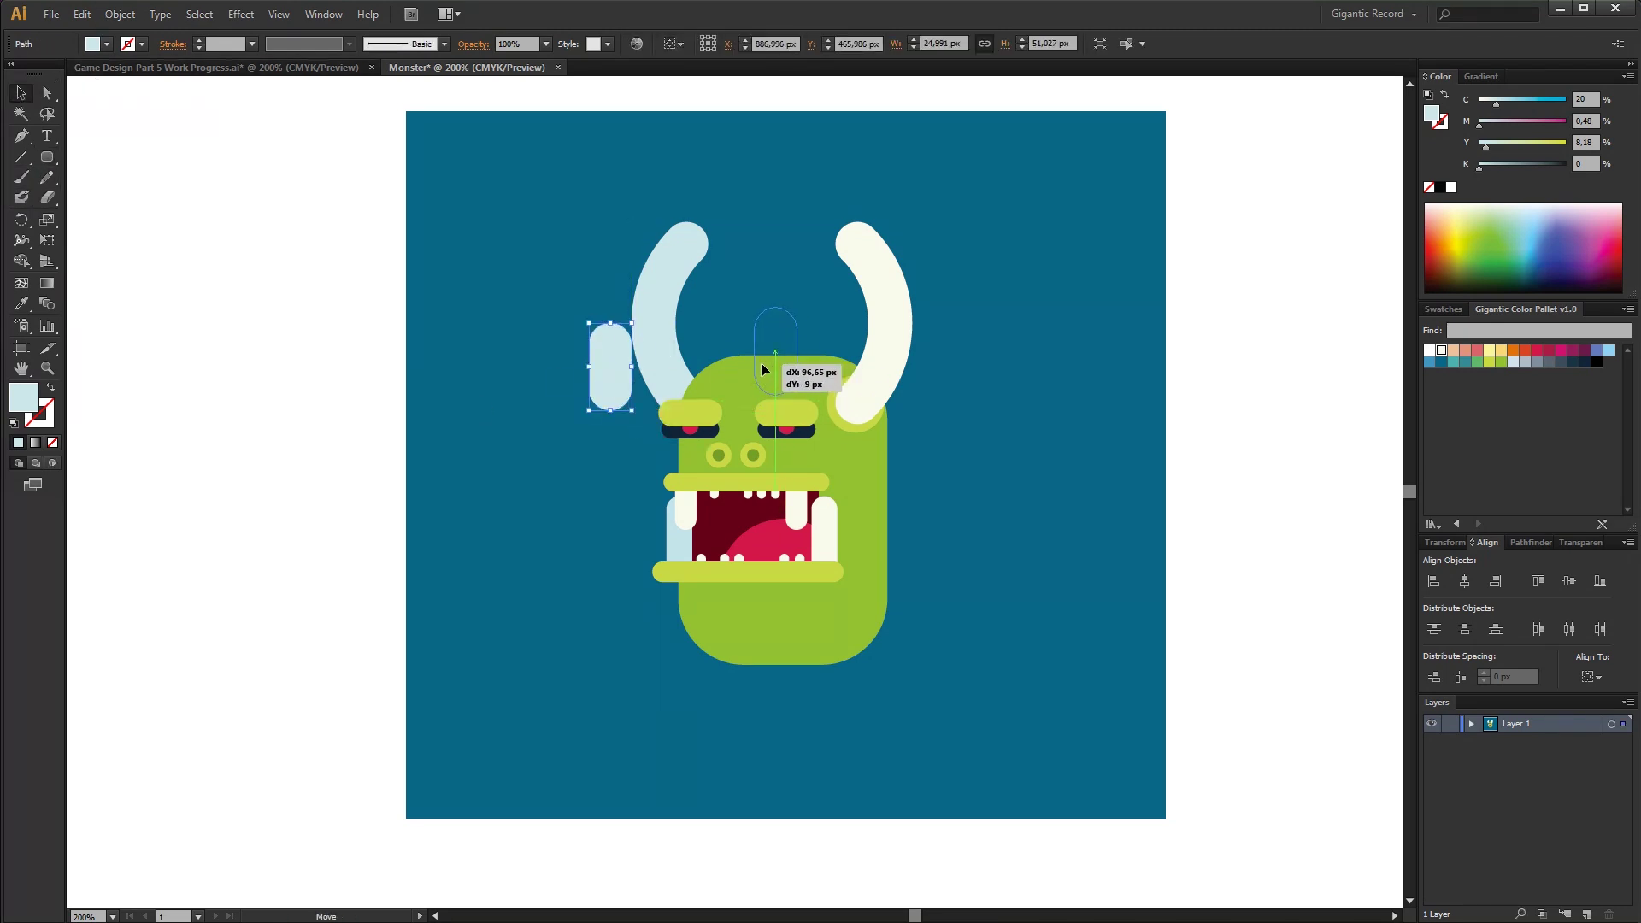
pyautogui.moveTo(761, 363); pyautogui.dragTo(749, 363)
# - Arrange the small middle horn behind the green head and in front of the blue backdrop
pyautogui.rightClick(750, 363)
pyautogui.moveTo(797, 613)
pyautogui.click(988, 667)
pyautogui.hotkey('ctrl', 'x')
pyautogui.click(792, 347)
pyautogui.rightClick(829, 391)
pyautogui.moveTo(854, 539)
pyautogui.click(1102, 538)
# - Draw a small horizontal rounded rectangle across the base of the middle horn and fill it yellow-green
pyautogui.click(110, 159)
pyautogui.moveTo(415, 387); pyautogui.dragTo(761, 355)
pyautogui.click(1491, 365)
pyautogui.hotkey('ctrl', 'shift', 'a')
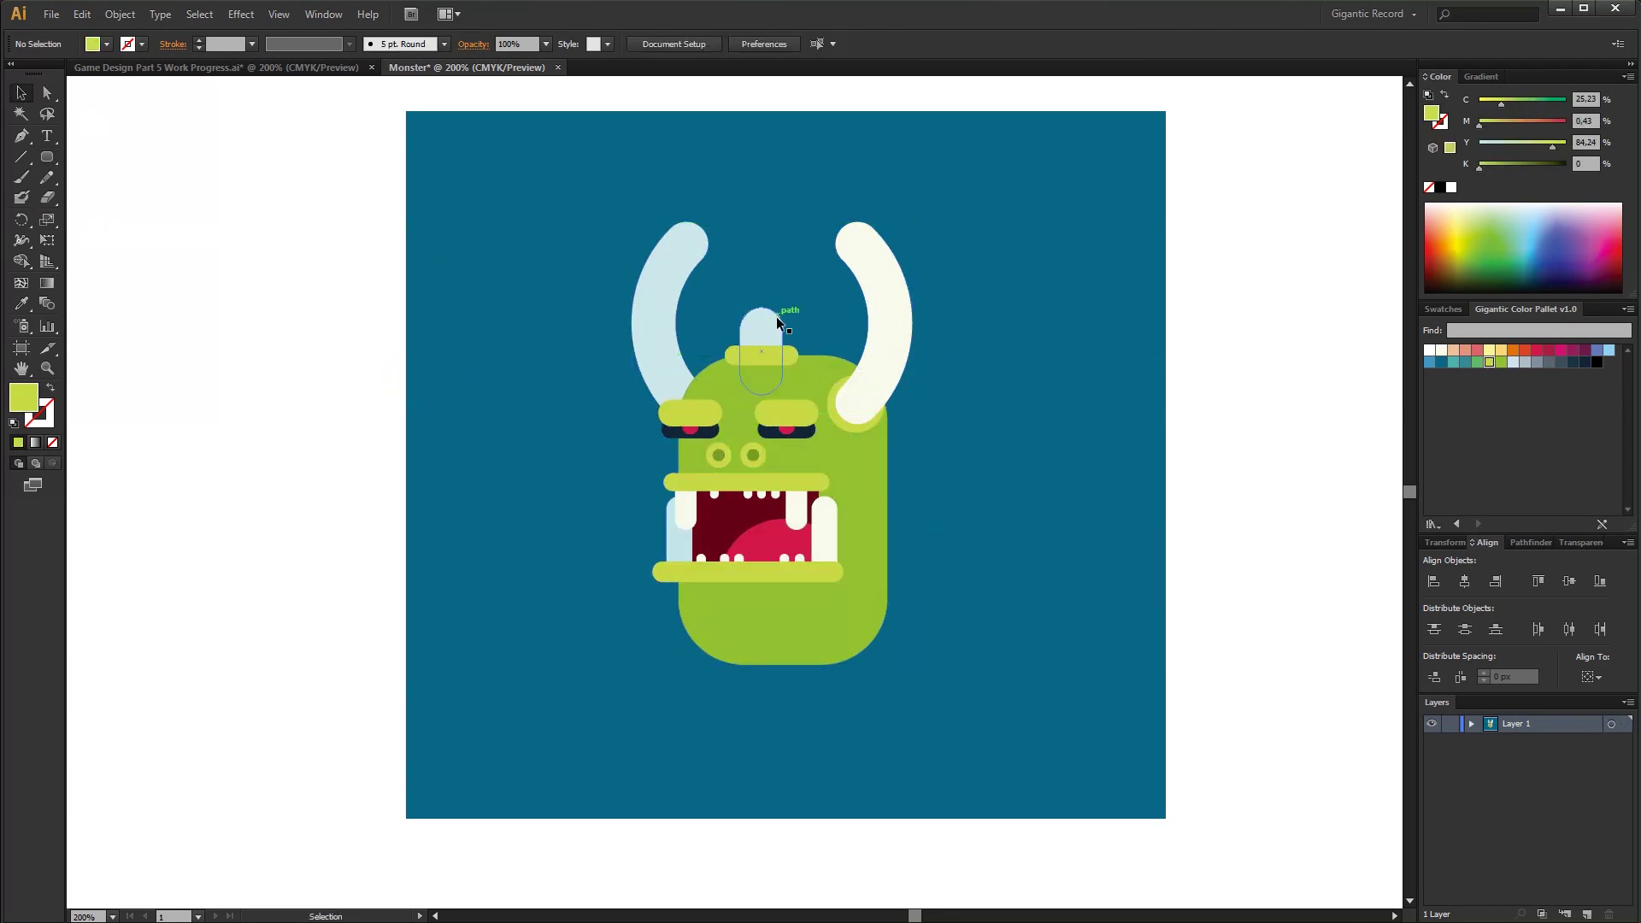
# - Draw a tall upright rounded rectangle as an arm, fill it yellow-green and place it over the head's right edge
pyautogui.moveTo(981, 455); pyautogui.dragTo(1087, 694)
pyautogui.click(1491, 364)
pyautogui.press('v')
pyautogui.moveTo(1040, 550); pyautogui.dragTo(914, 536)
# - Draw a small upright rounded claw in the teeth's off-white and duplicate it into a row of three along the arm's lower end
pyautogui.moveTo(47, 156); pyautogui.dragTo(111, 176)
pyautogui.moveTo(997, 527); pyautogui.dragTo(876, 669)
pyautogui.click(22, 305)
pyautogui.click(823, 529)
pyautogui.press('v')
pyautogui.click(987, 598)
pyautogui.moveTo(878, 666); pyautogui.dragTo(912, 666)
pyautogui.hotkey('ctrl', 'd')
pyautogui.click(970, 733)
# - Copy one claw to the arm's inner edge as a tilted thumb claw
pyautogui.click(879, 686)
pyautogui.moveTo(883, 661); pyautogui.dragTo(837, 628)
pyautogui.click(910, 728)
# - Nudge the three lower claws up and group all the claws with the arm
pyautogui.click(876, 677)
pyautogui.keyDown('shift'); pyautogui.click(910, 679); pyautogui.keyUp('shift')
pyautogui.keyDown('shift'); pyautogui.click(944, 682); pyautogui.keyUp('shift')
pyautogui.press('Up')
pyautogui.press('Up')
pyautogui.press('Up')
pyautogui.keyDown('shift'); pyautogui.click(842, 624); pyautogui.keyUp('shift')
pyautogui.keyDown('shift'); pyautogui.click(940, 610); pyautogui.keyUp('shift')
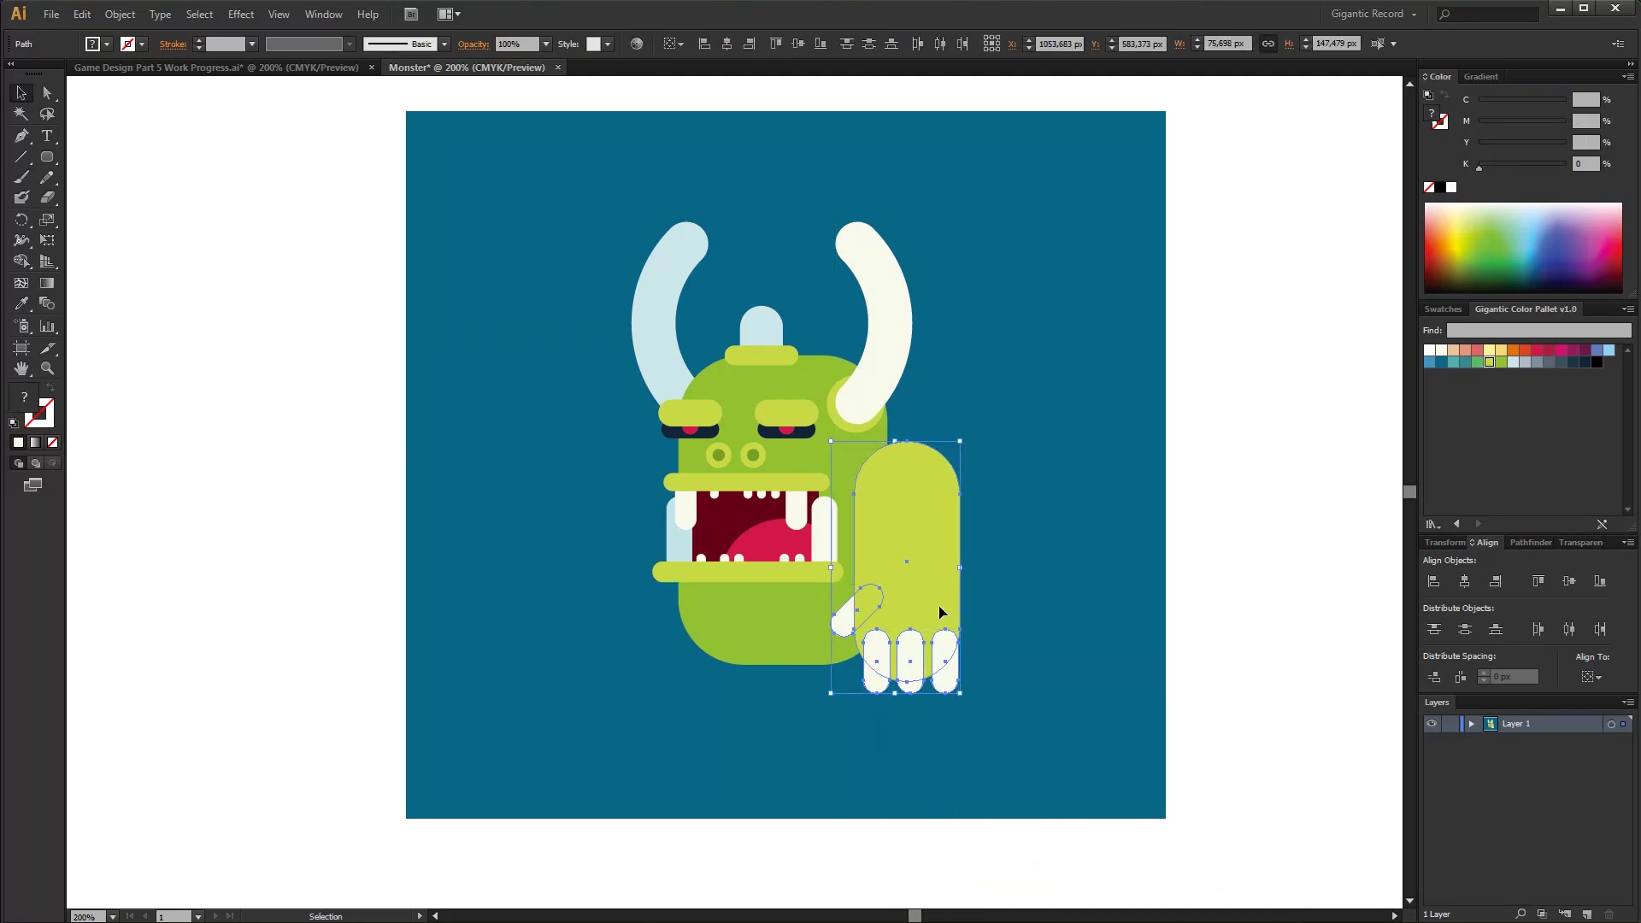
pyautogui.hotkey('ctrl', 'g')
pyautogui.click(1004, 598)
# - Duplicate the arm onto the head's opposite side and arrange the rest of the monster in front of the copy
pyautogui.click(883, 574)
pyautogui.moveTo(930, 622); pyautogui.dragTo(706, 595)
pyautogui.moveTo(564, 217); pyautogui.dragTo(940, 713)
pyautogui.rightClick(795, 643)
pyautogui.moveTo(854, 776)
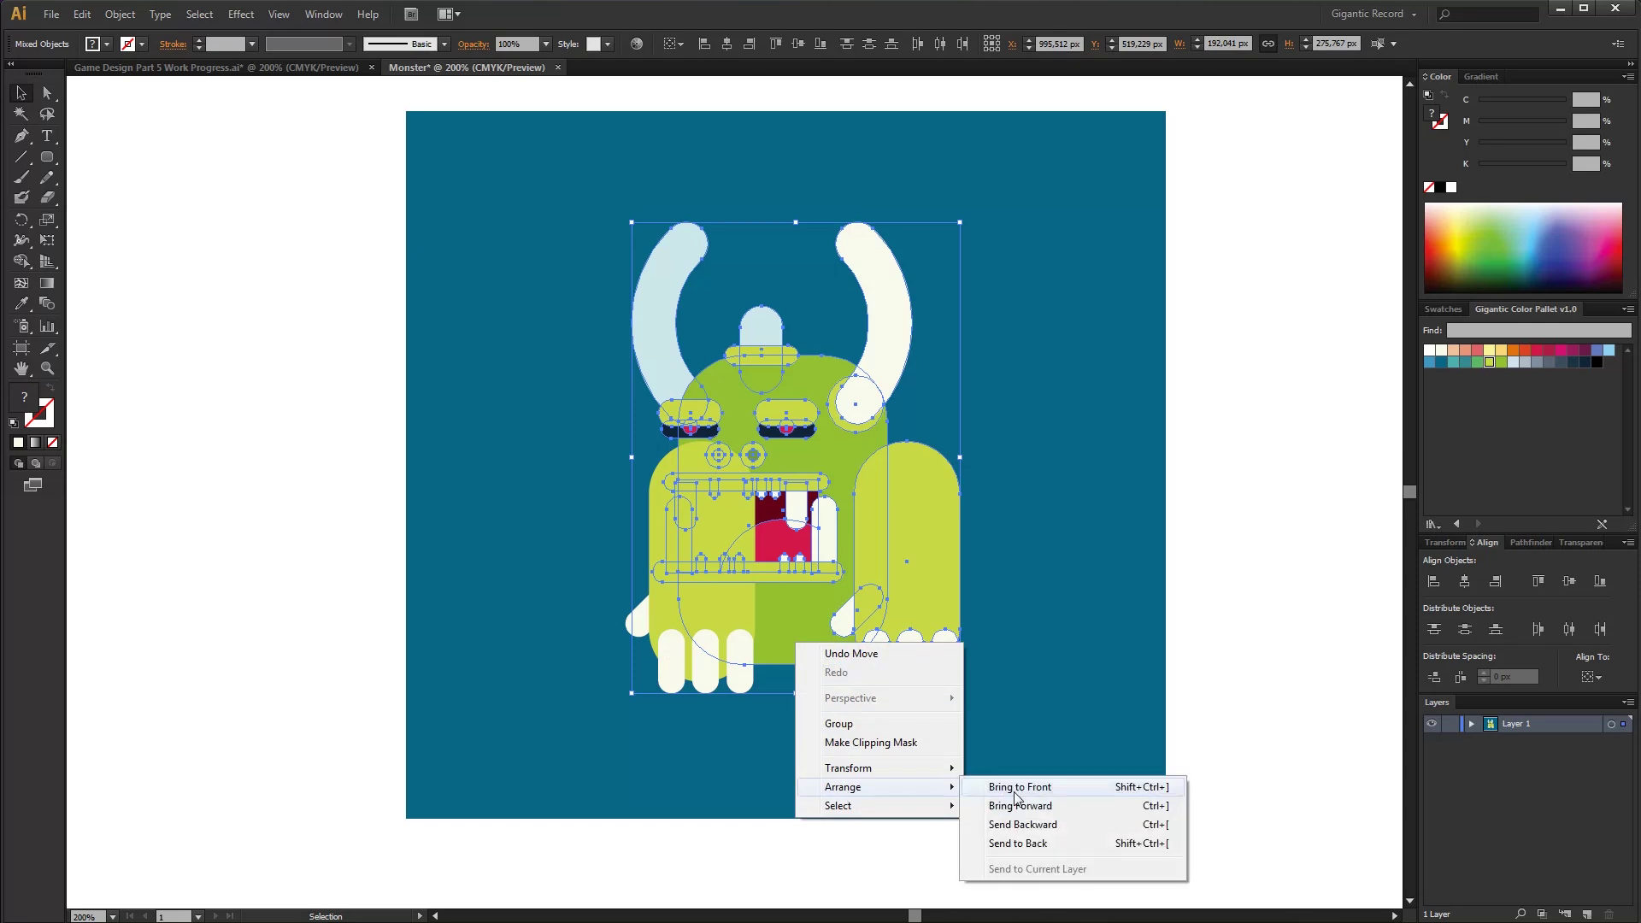
pyautogui.click(1000, 777)
# - Ungroup the left arm and arrange its three lower claws behind the arm and head
pyautogui.click(635, 621)
pyautogui.rightClick(635, 620)
pyautogui.click(640, 652)
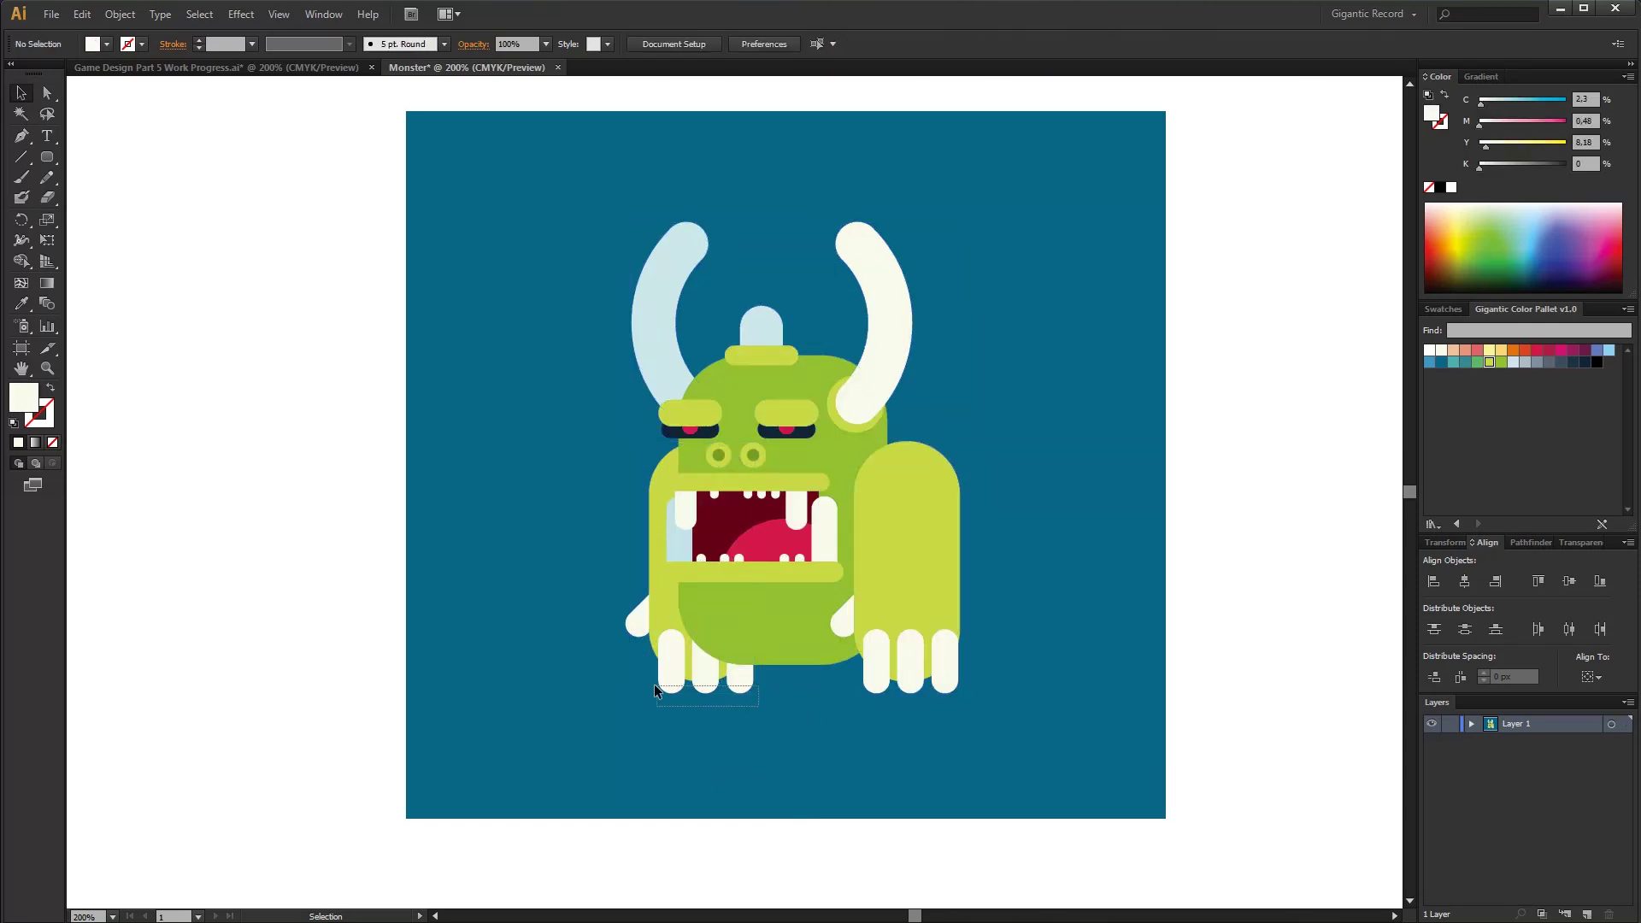
pyautogui.moveTo(653, 686); pyautogui.dragTo(653, 685)
pyautogui.moveTo(993, 740); pyautogui.dragTo(620, 298)
pyautogui.keyDown('shift'); pyautogui.click(671, 685); pyautogui.keyUp('shift')
pyautogui.keyDown('shift'); pyautogui.click(705, 682); pyautogui.keyUp('shift')
pyautogui.keyDown('shift'); pyautogui.click(740, 680); pyautogui.keyUp('shift')
pyautogui.rightClick(758, 536)
pyautogui.click(983, 681)
pyautogui.click(637, 669)
# - Nudge the left arm's thumb claw inward and recolor that arm a darker green
pyautogui.click(635, 623)
pyautogui.press('Right')
pyautogui.press('Right')
pyautogui.click(664, 598)
pyautogui.moveTo(1529, 103); pyautogui.dragTo(1544, 104)
# - Recolor the left arm's thumb and lower claws with the left horn's pale blue
pyautogui.click(698, 687)
pyautogui.click(665, 318)
pyautogui.press('v')
pyautogui.click(638, 624)
pyautogui.press('i')
pyautogui.click(671, 686)
pyautogui.press('v')
pyautogui.keyDown('shift'); pyautogui.click(665, 598); pyautogui.keyUp('shift')
pyautogui.keyDown('shift'); pyautogui.click(740, 683); pyautogui.keyUp('shift')
pyautogui.click(740, 732)
# - Draw a leg with a rounded top and flat base beside the head and fill it green with cyan at 69%
pyautogui.moveTo(494, 355)
pyautogui.mouseDown()
pyautogui.moveTo(571, 432)
pyautogui.moveTo(589, 518)
pyautogui.moveTo(482, 449)
pyautogui.mouseUp()
pyautogui.click(21, 93)
pyautogui.keyDown('shift'); pyautogui.click(547, 409); pyautogui.keyUp('shift')
pyautogui.click(1530, 542)
pyautogui.click(1463, 582)
pyautogui.click(1500, 362)
pyautogui.click(1536, 105)
# - Draw a circle below the leg and cut away its lower half to form a semicircular toe about 50 by 25 px
pyautogui.moveTo(47, 157); pyautogui.dragTo(103, 198)
pyautogui.moveTo(432, 496); pyautogui.dragTo(517, 581)
pyautogui.moveTo(47, 157); pyautogui.dragTo(102, 156)
pyautogui.moveTo(421, 539); pyautogui.dragTo(539, 599)
pyautogui.click(22, 93)
pyautogui.keyDown('shift'); pyautogui.click(475, 517); pyautogui.keyUp('shift')
pyautogui.click(1463, 581)
# - Duplicate the toe into a row of three overlapping toes and distribute them evenly
pyautogui.moveTo(475, 523)
pyautogui.mouseDown()
pyautogui.moveTo(560, 525)
pyautogui.moveTo(492, 524)
pyautogui.mouseUp()
pyautogui.keyDown('shift'); pyautogui.click(512, 525); pyautogui.keyUp('shift')
pyautogui.click(520, 538)
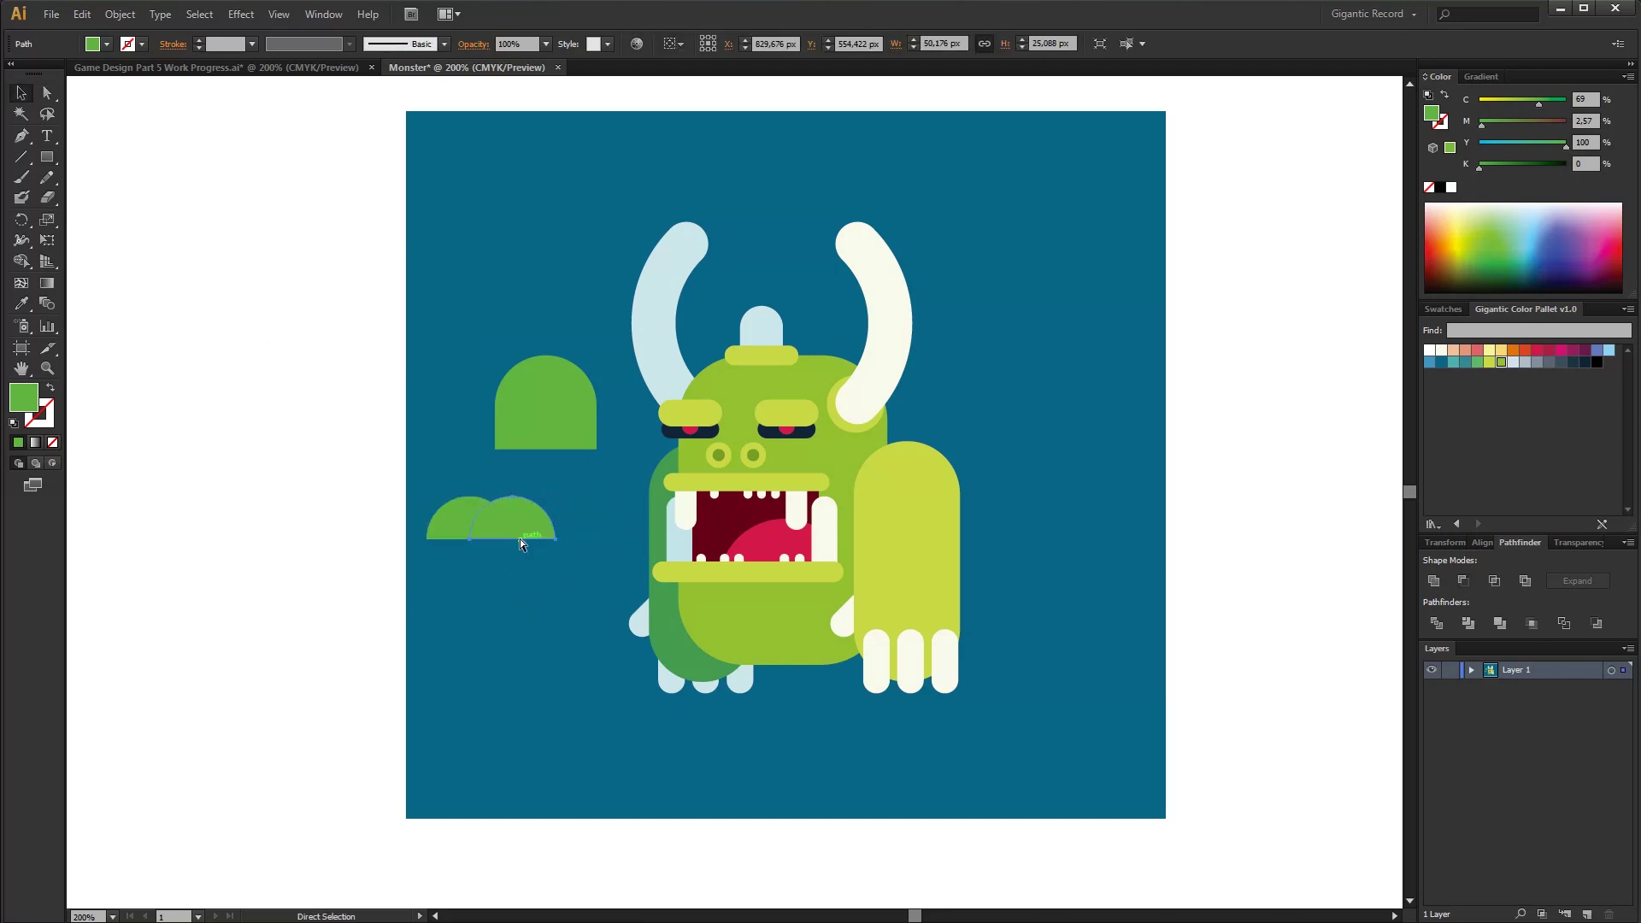
pyautogui.hotkey('ctrl', 'd')
pyautogui.moveTo(625, 547); pyautogui.dragTo(472, 518)
pyautogui.click(1482, 543)
pyautogui.click(1569, 630)
# - Fill the toes with the horn's pale blue and raise the cyan of the first two for progressively deeper blues
pyautogui.click(22, 303)
pyautogui.click(662, 286)
pyautogui.click(21, 93)
pyautogui.click(513, 522)
pyautogui.moveTo(1496, 103); pyautogui.dragTo(1524, 104)
pyautogui.click(441, 529)
pyautogui.click(491, 542)
# - Group the three toes, scale the group down and align its base with the base of the leg
pyautogui.click(566, 524)
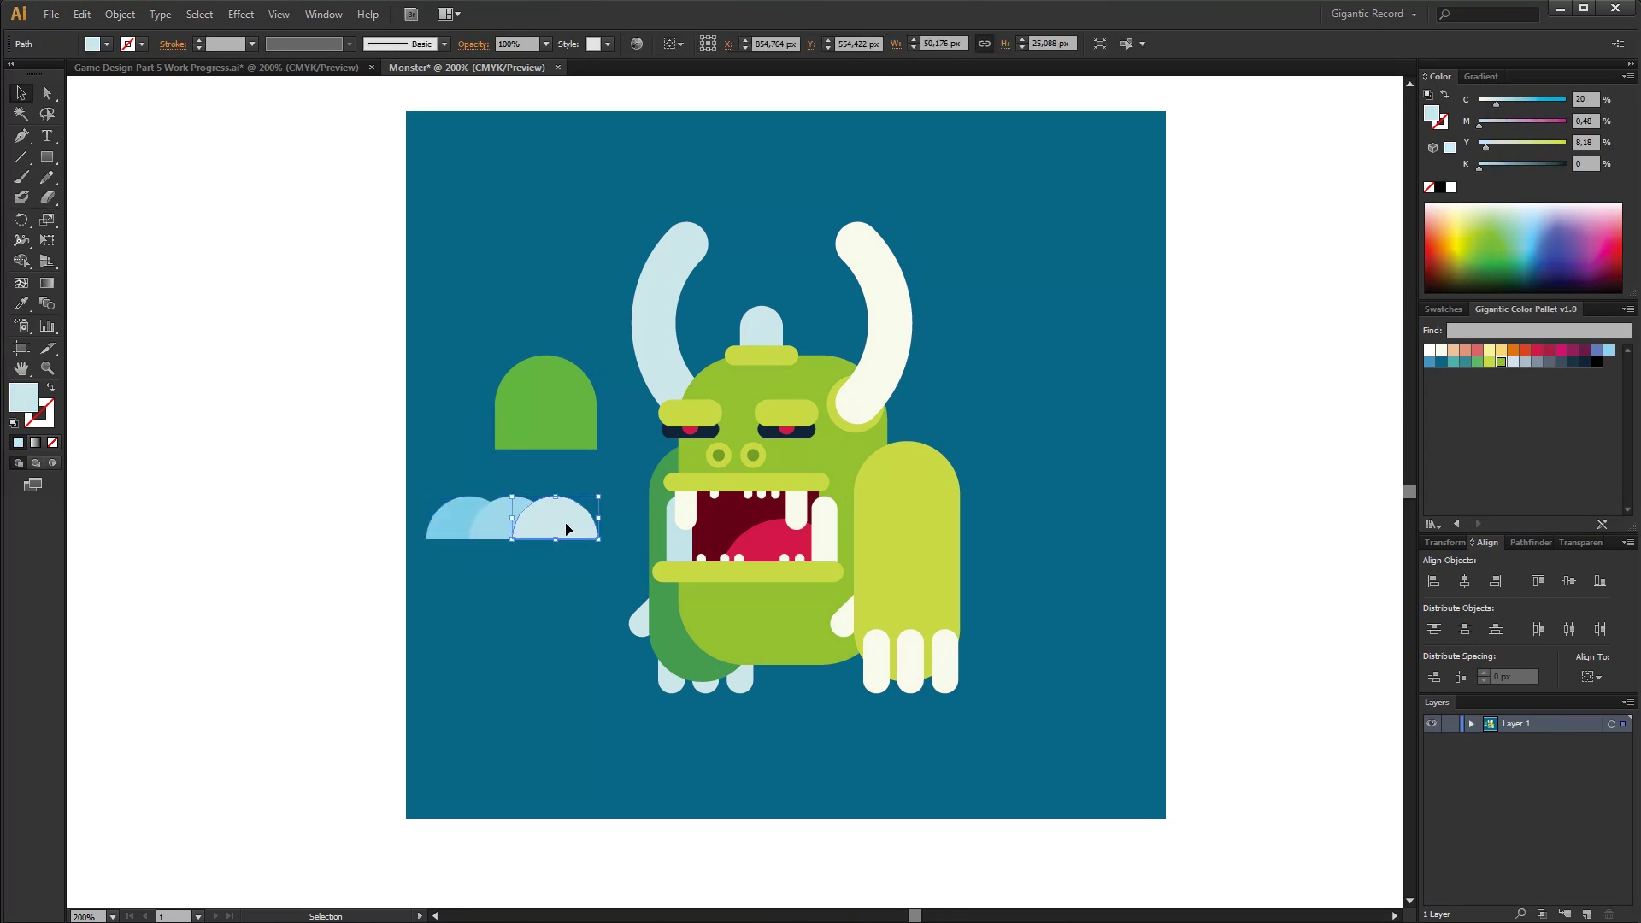
pyautogui.keyDown('shift'); pyautogui.click(465, 515); pyautogui.keyUp('shift')
pyautogui.keyDown('shift'); pyautogui.click(513, 512); pyautogui.keyUp('shift')
pyautogui.hotkey('ctrl', 'g')
pyautogui.moveTo(598, 496); pyautogui.dragTo(552, 436)
pyautogui.keyDown('shift'); pyautogui.click(547, 389); pyautogui.keyUp('shift')
pyautogui.click(1600, 581)
pyautogui.click(493, 467)
# - Draw a small ellipse as a spot near the leg's left edge, fill it lighter green and nudge it into position
pyautogui.moveTo(47, 156); pyautogui.dragTo(94, 198)
pyautogui.moveTo(479, 384)
pyautogui.mouseDown()
pyautogui.moveTo(521, 425)
pyautogui.moveTo(499, 393)
pyautogui.mouseUp()
pyautogui.click(25, 304)
pyautogui.click(544, 389)
pyautogui.press('Right')
pyautogui.press('Right')
pyautogui.press('Up')
pyautogui.click(1512, 362)
pyautogui.click(1501, 362)
pyautogui.press('Left')
pyautogui.press('Left')
pyautogui.press('Left')
pyautogui.press('Left')
pyautogui.press('Left')
pyautogui.press('Up')
pyautogui.press('Up')
# - Group the leg with its foot and place a pair of these legs side by side under the head
pyautogui.hotkey('ctrl', 'g')
pyautogui.moveTo(469, 586); pyautogui.dragTo(744, 724)
pyautogui.keyDown('shift'); pyautogui.click(759, 718); pyautogui.keyUp('shift')
pyautogui.press('Right')
pyautogui.press('Right')
pyautogui.press('Right')
pyautogui.press('Up')
pyautogui.click(816, 780)
# - Arrange the monster's head and other parts in front of the two legs
pyautogui.rightClick(832, 681)
pyautogui.moveTo(906, 825)
pyautogui.click(1097, 825)
pyautogui.moveTo(1019, 246); pyautogui.dragTo(637, 760)
pyautogui.rightClick(875, 527)
pyautogui.moveTo(916, 242); pyautogui.dragTo(590, 776)
pyautogui.keyDown('shift'); pyautogui.click(841, 670); pyautogui.keyUp('shift')
pyautogui.keyDown('shift'); pyautogui.click(726, 662); pyautogui.keyUp('shift')
pyautogui.rightClick(728, 493)
pyautogui.moveTo(807, 688)
pyautogui.click(977, 689)
# - Adjust both legs under the body and spread them apart, moving the left leg outward and the right leg outward
pyautogui.click(738, 713)
pyautogui.keyDown('shift'); pyautogui.click(816, 707); pyautogui.keyUp('shift')
pyautogui.moveTo(638, 716); pyautogui.dragTo(652, 711)
pyautogui.click(722, 731)
pyautogui.click(732, 709)
pyautogui.press('Left')
pyautogui.press('Left')
pyautogui.press('Left')
pyautogui.press('Left')
pyautogui.click(842, 702)
pyautogui.press('Right')
pyautogui.press('Right')
# - Delete the small lighter green spots from both legs
pyautogui.doubleClick(818, 672)
pyautogui.press('Delete')
pyautogui.doubleClick(697, 669)
pyautogui.doubleClick(740, 791)
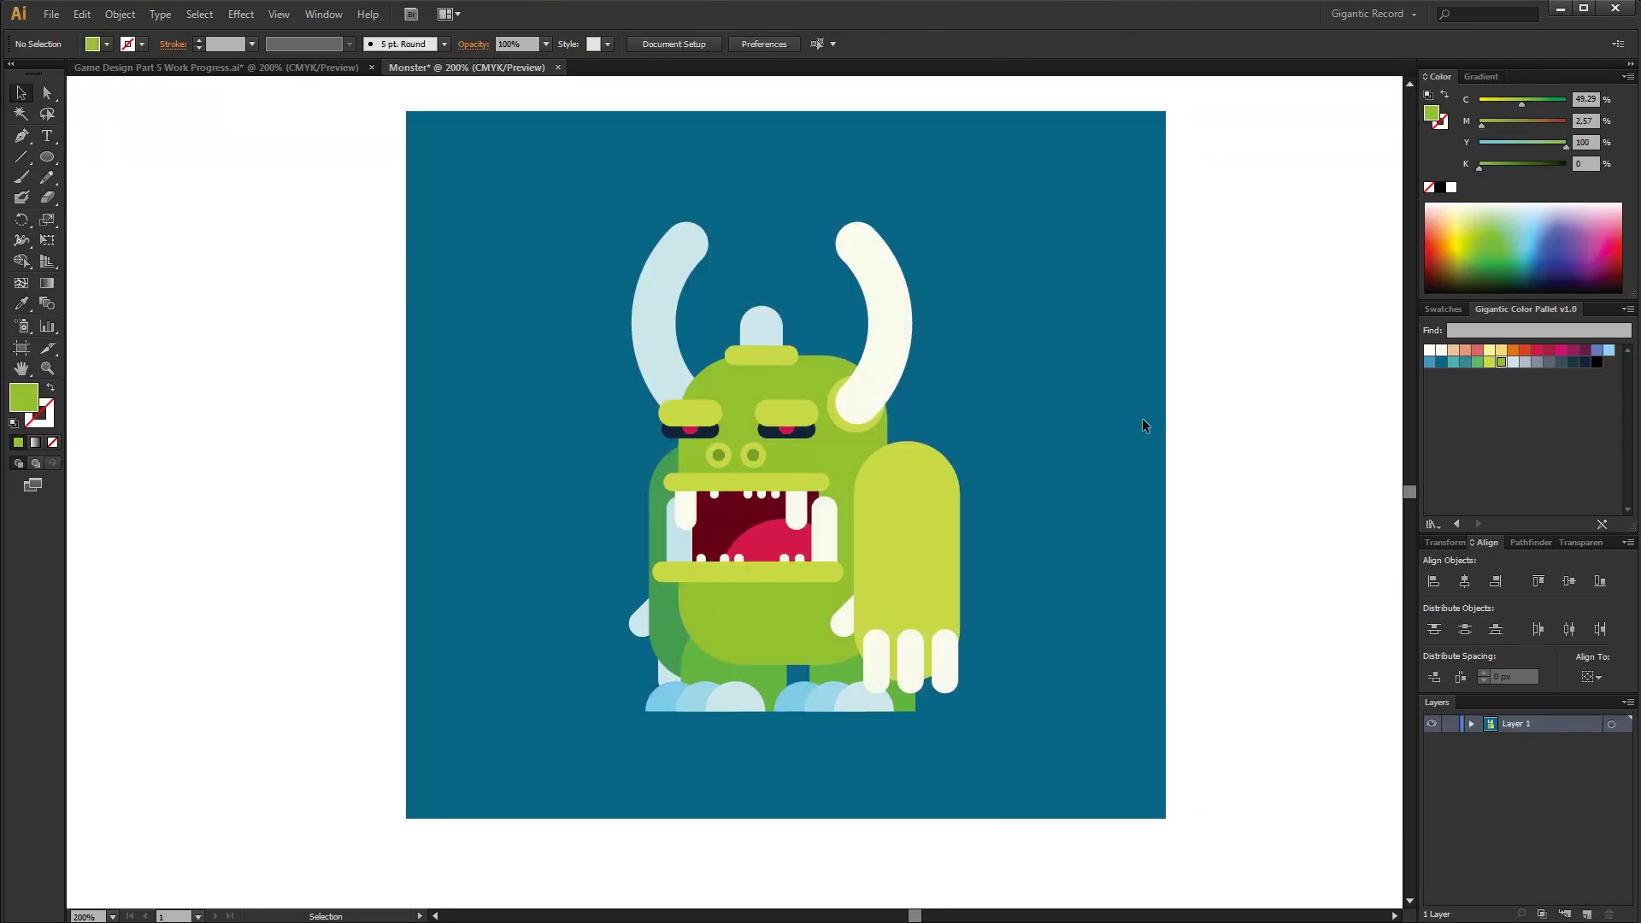
# - Nudge both eyebrows down slightly over the eyes
pyautogui.click(785, 413)
pyautogui.keyDown('shift'); pyautogui.click(703, 405); pyautogui.keyUp('shift')
pyautogui.press('Down')
pyautogui.click(1029, 420)
# - Draw a circle about 27 px wide, tint it green and place it as a spot on the monster's front arm
pyautogui.moveTo(607, 495); pyautogui.dragTo(629, 517)
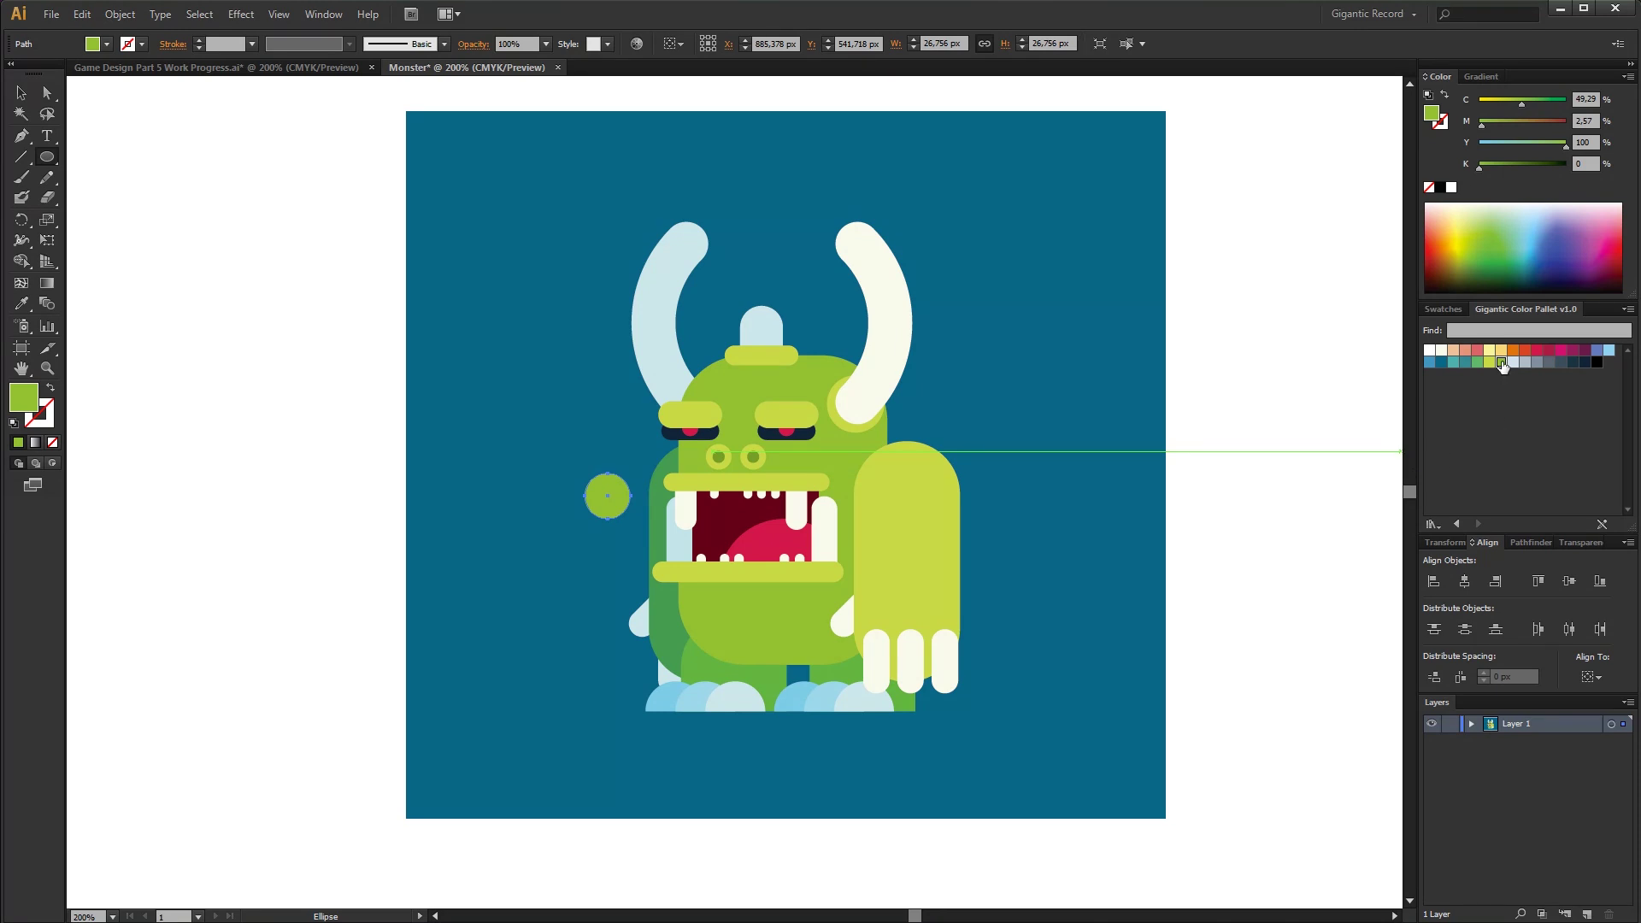
pyautogui.click(1531, 104)
pyautogui.moveTo(613, 492); pyautogui.dragTo(889, 485)
pyautogui.click(849, 717)
pyautogui.click(736, 626)
pyautogui.keyDown('ctrl'); pyautogui.keyDown('shift'); pyautogui.click(1489, 368); pyautogui.keyUp('shift'); pyautogui.keyUp('ctrl')
# - Scatter copies of the spot in varied sizes over the upper, middle and lower parts of the front arm
pyautogui.moveTo(914, 508)
pyautogui.mouseDown()
pyautogui.moveTo(900, 494)
pyautogui.moveTo(901, 525)
pyautogui.mouseUp()
pyautogui.moveTo(917, 542); pyautogui.dragTo(896, 513)
pyautogui.moveTo(940, 499); pyautogui.dragTo(904, 601)
pyautogui.moveTo(918, 568); pyautogui.dragTo(909, 576)
pyautogui.moveTo(901, 516); pyautogui.dragTo(930, 541)
pyautogui.moveTo(929, 542); pyautogui.dragTo(933, 544)
pyautogui.moveTo(898, 505); pyautogui.dragTo(935, 605)
pyautogui.click(931, 540)
pyautogui.click(954, 580)
# - Place copies of the spots on the monster's belly and forehead
pyautogui.moveTo(931, 540); pyautogui.dragTo(820, 603)
pyautogui.click(924, 578)
pyautogui.hotkey('ctrl', 'z')
pyautogui.moveTo(824, 608); pyautogui.dragTo(739, 386)
pyautogui.click(999, 571)
pyautogui.click(819, 603)
# - Match the head spots to the large belly spot's darker green and add copies on the forehead and cheek
pyautogui.click(21, 304)
pyautogui.click(733, 616)
pyautogui.moveTo(740, 386); pyautogui.dragTo(804, 391)
pyautogui.click(1219, 455)
pyautogui.click(822, 604)
pyautogui.moveTo(825, 606); pyautogui.dragTo(830, 461)
pyautogui.click(1034, 478)
# - Draw a small circle on the tongue, fill it darker crimson and duplicate it as a second tongue spot
pyautogui.click(47, 158)
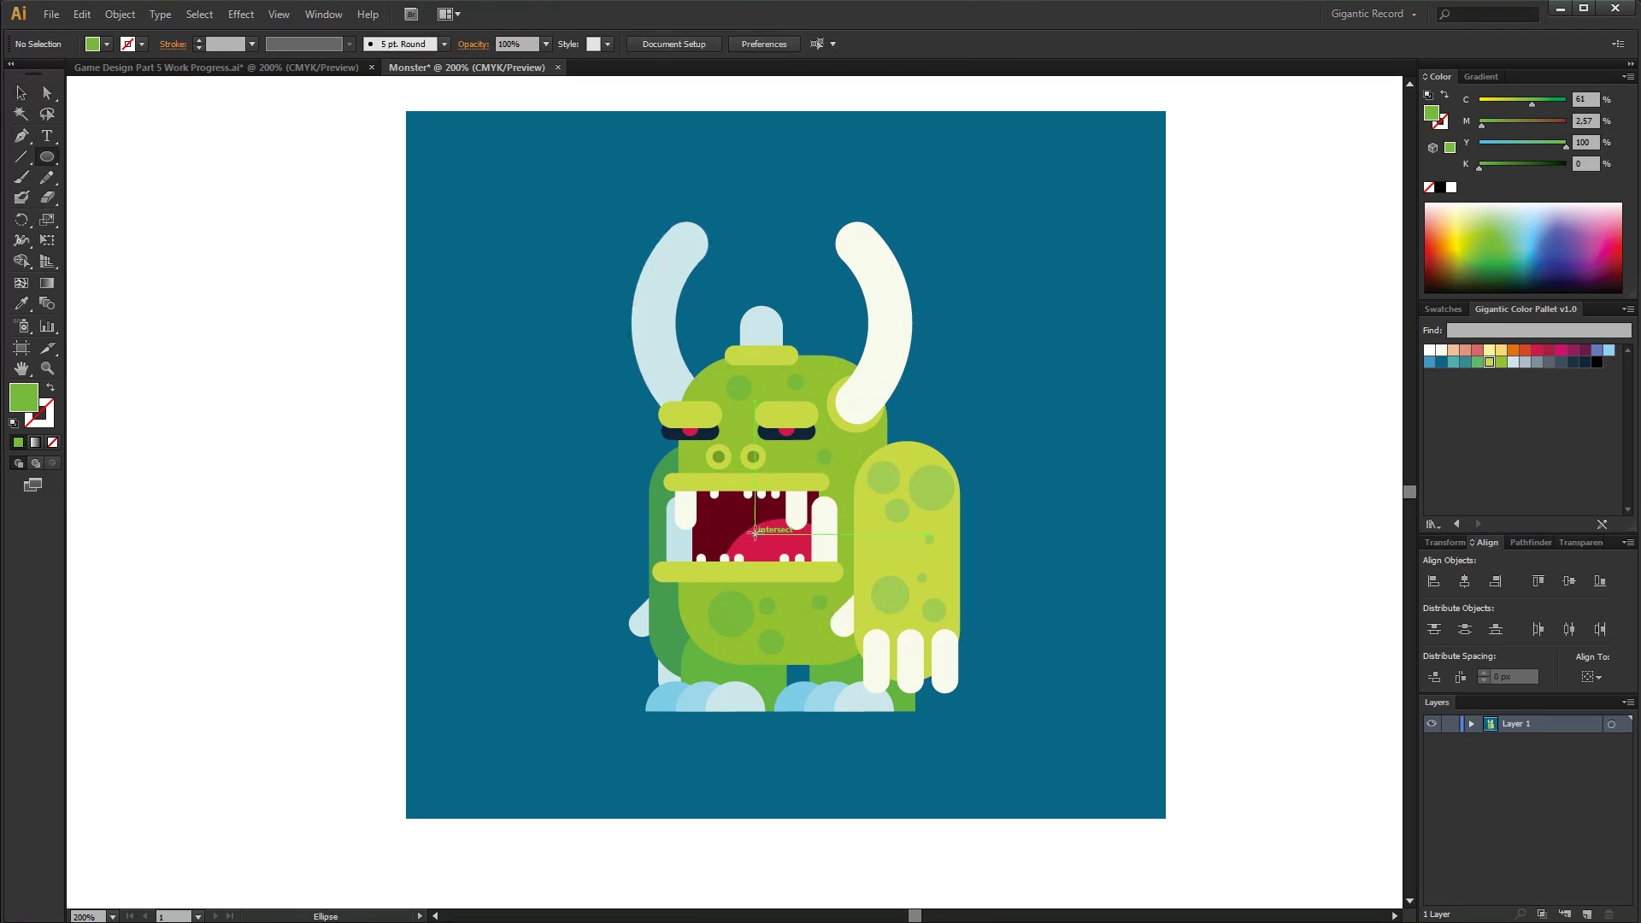
pyautogui.moveTo(755, 529); pyautogui.dragTo(779, 554)
pyautogui.click(1537, 350)
pyautogui.moveTo(1479, 168); pyautogui.dragTo(1494, 168)
pyautogui.moveTo(772, 543); pyautogui.dragTo(802, 545)
pyautogui.click(1026, 546)
# - Copy a spot onto the white front horn, recolour it pale blue-grey and spread copies in varied sizes along the horn
pyautogui.moveTo(811, 557); pyautogui.dragTo(881, 273)
pyautogui.click(771, 543)
pyautogui.click(1512, 362)
pyautogui.click(1029, 374)
pyautogui.moveTo(888, 283); pyautogui.dragTo(896, 330)
pyautogui.moveTo(896, 330); pyautogui.dragTo(892, 310)
# - Copy the horn spots onto the pale blue rear horn, set their cyan to 40 and spread them along it
pyautogui.moveTo(879, 383); pyautogui.dragTo(677, 270)
pyautogui.moveTo(1494, 103); pyautogui.dragTo(1514, 103)
pyautogui.moveTo(675, 269); pyautogui.dragTo(665, 352)
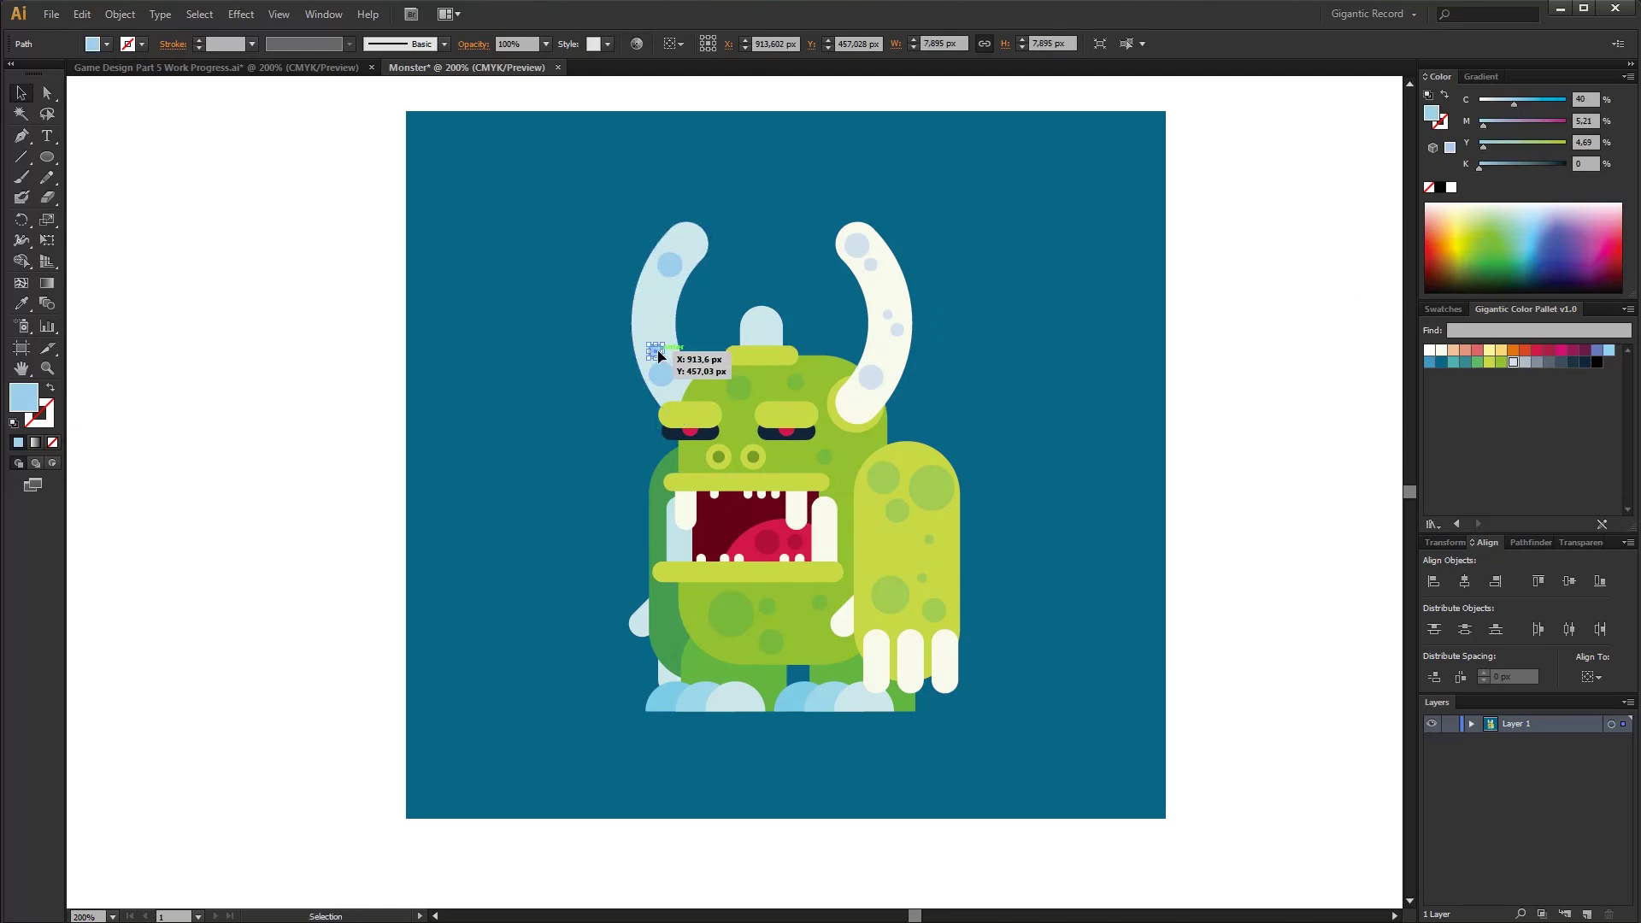
# - Copy a small pale horn spot onto each of the three claws of the front arm
pyautogui.click(897, 330)
pyautogui.moveTo(898, 331); pyautogui.dragTo(876, 651)
pyautogui.moveTo(877, 650); pyautogui.dragTo(907, 673)
pyautogui.moveTo(914, 680); pyautogui.dragTo(945, 656)
pyautogui.moveTo(954, 647); pyautogui.dragTo(950, 661)
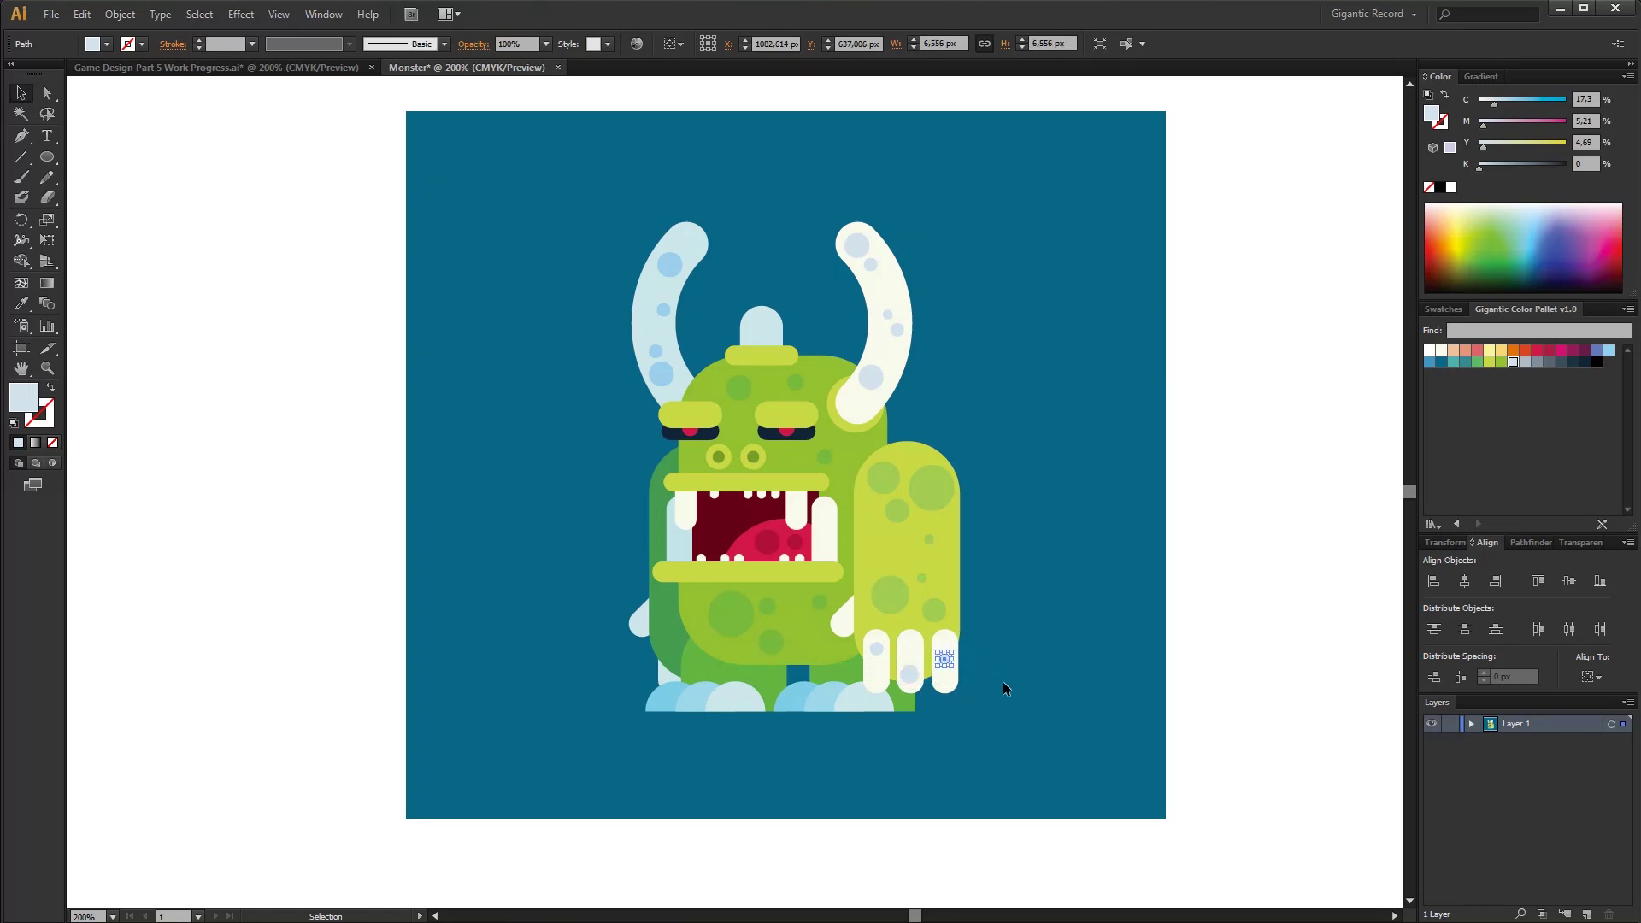
# - Group the whole monster and draw a dark navy rounded rectangle about 207.5 by 11.5 px under its feet
pyautogui.hotkey('ctrl', 'a')
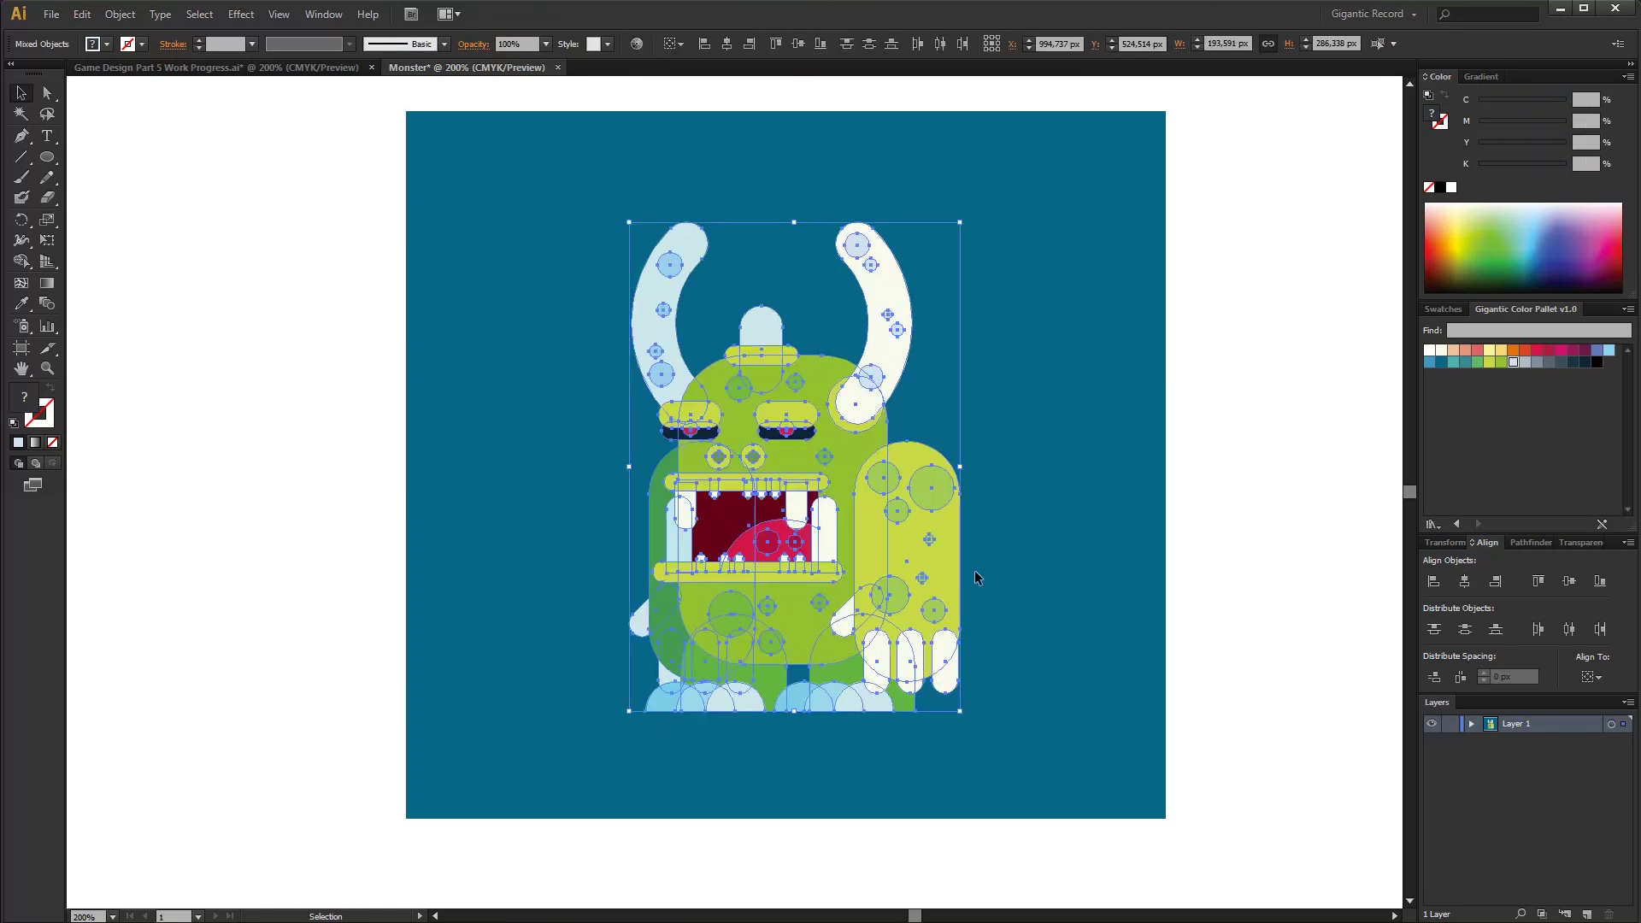
pyautogui.hotkey('ctrl', 'g')
pyautogui.moveTo(47, 158); pyautogui.dragTo(83, 175)
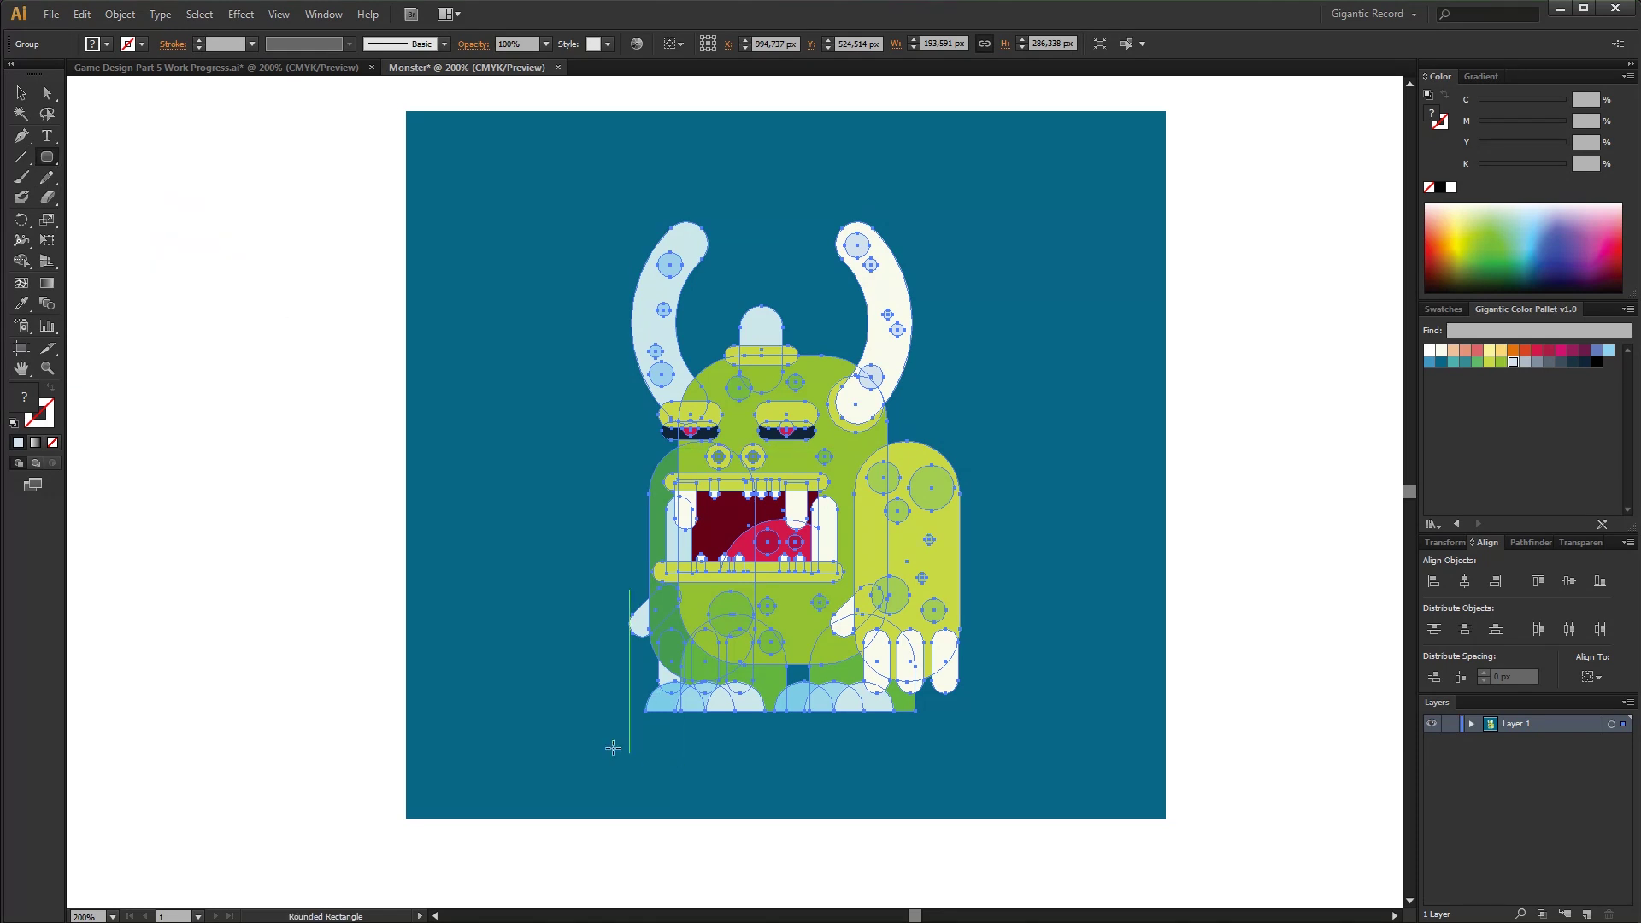
pyautogui.moveTo(617, 702); pyautogui.dragTo(972, 722)
pyautogui.click(1585, 362)
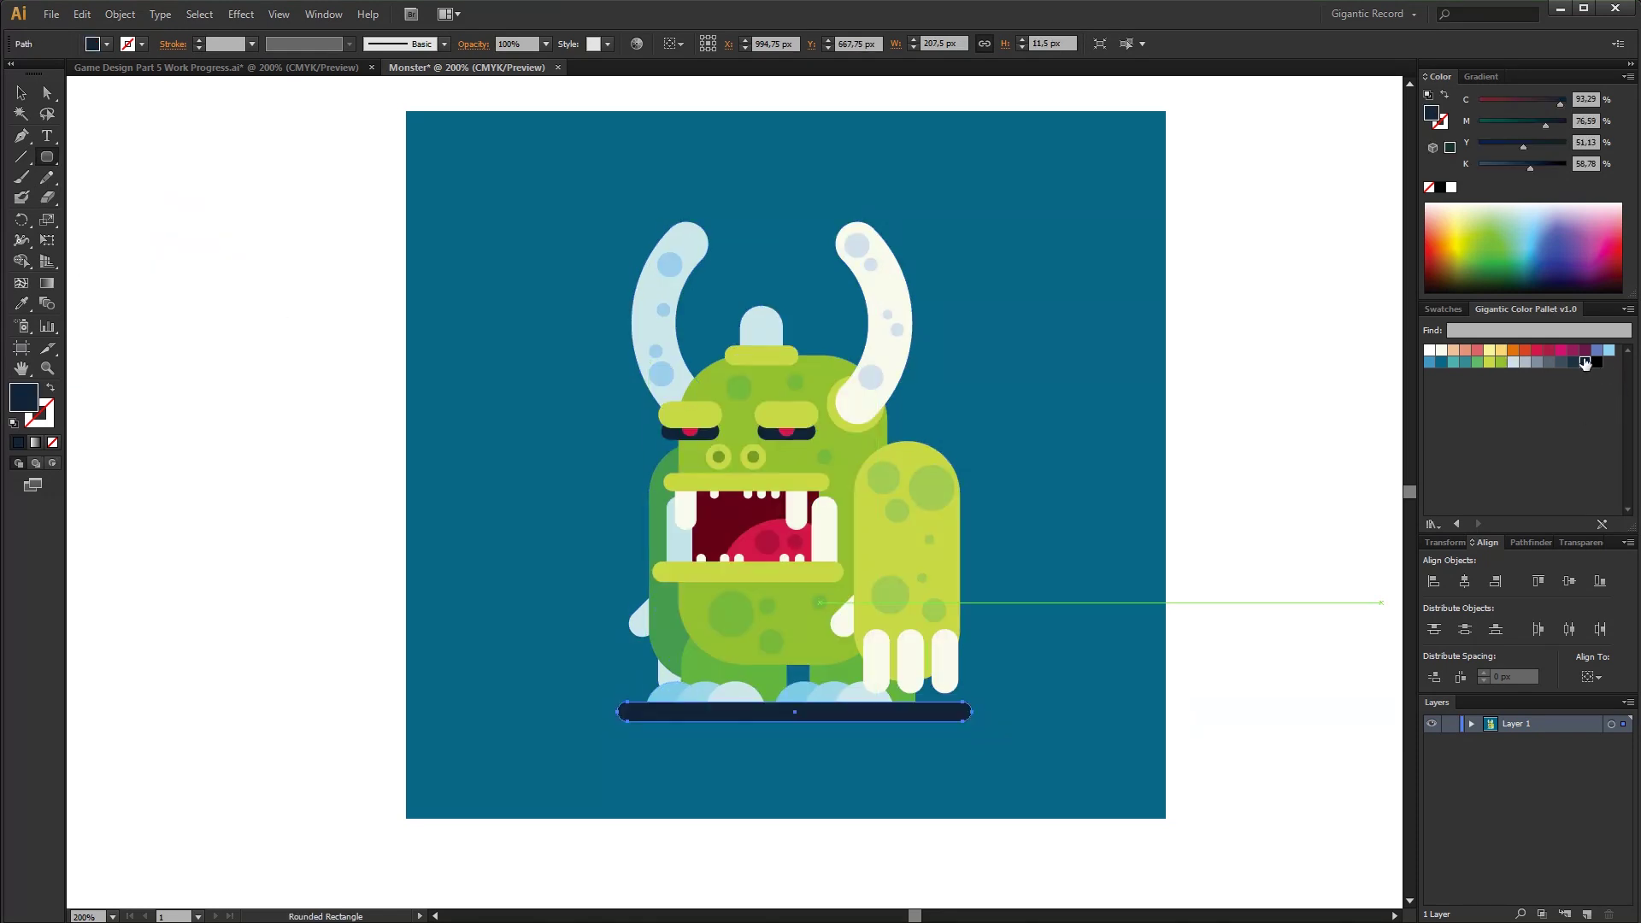
# - Set the shadow bar's opacity to 25% and bring the monster group to the front of it
pyautogui.click(1570, 541)
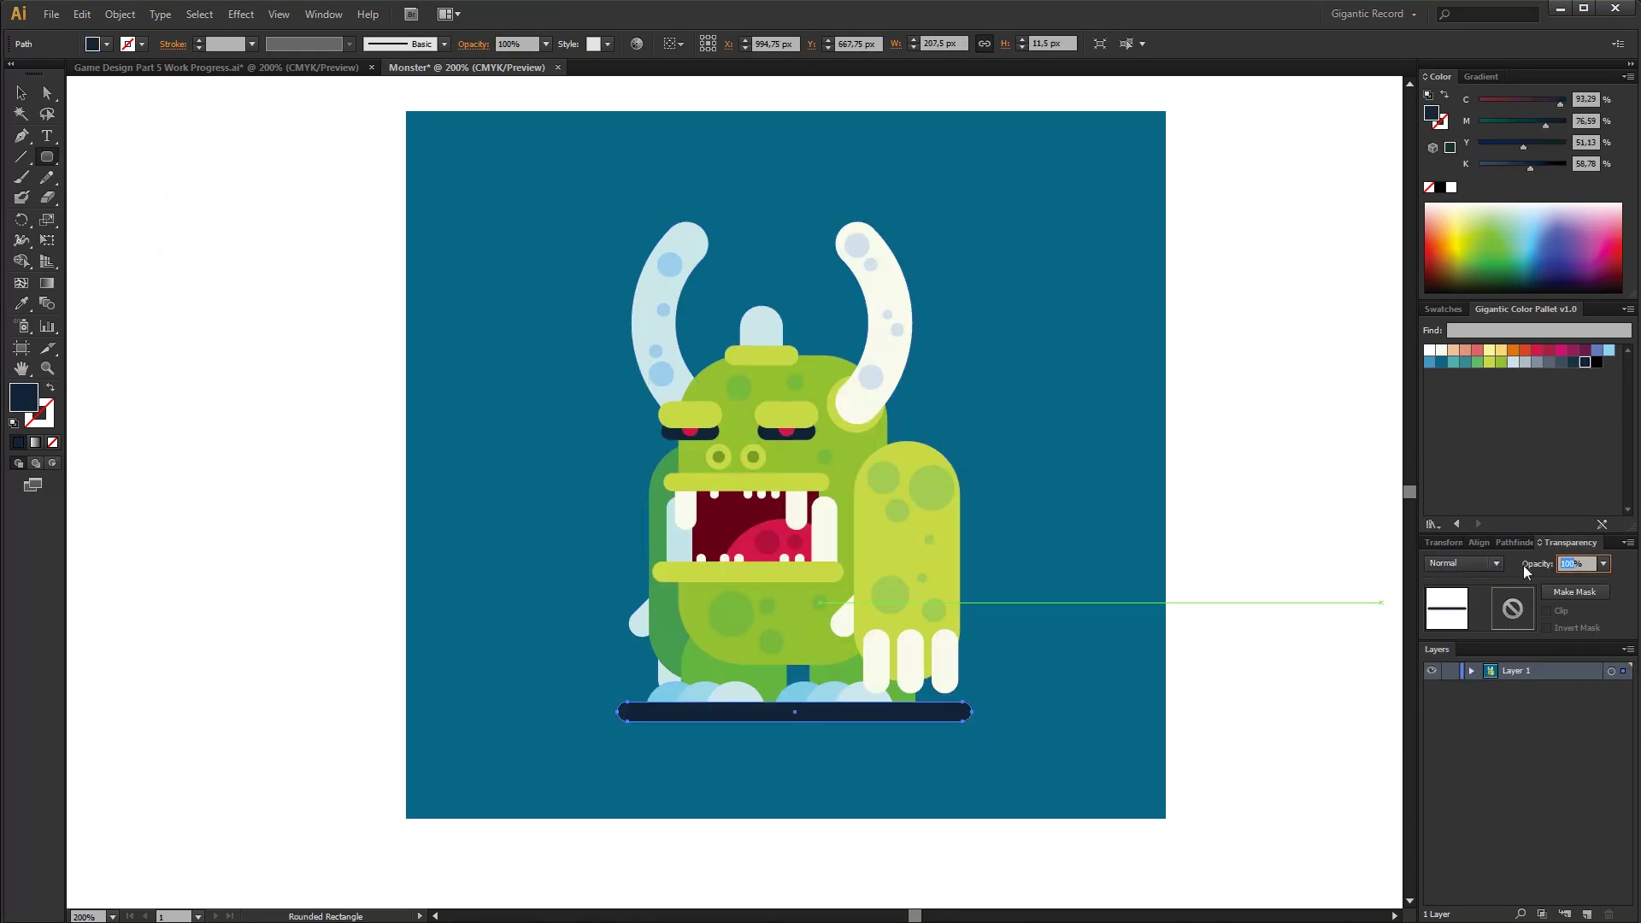
pyautogui.write('25')
pyautogui.press('Return')
pyautogui.click(20, 92)
pyautogui.click(478, 334)
pyautogui.rightClick(743, 464)
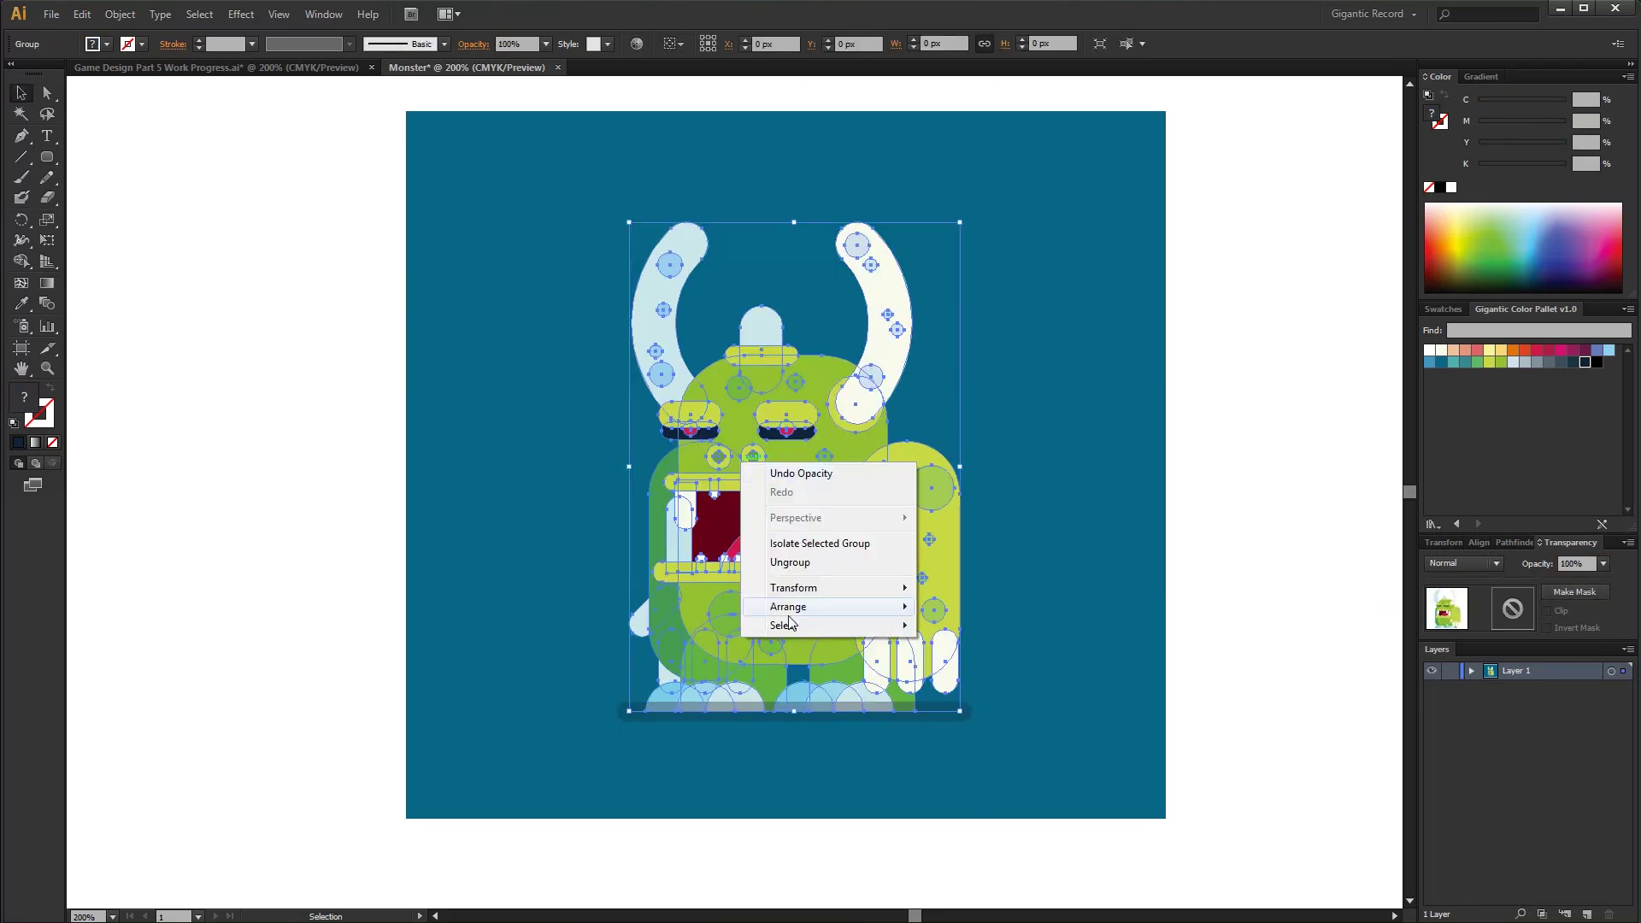
pyautogui.moveTo(788, 607)
pyautogui.click(961, 607)
# - Nudge the shadow slightly left and group it with the monster
pyautogui.click(1051, 680)
pyautogui.click(950, 715)
pyautogui.press('Left')
pyautogui.moveTo(1016, 207); pyautogui.dragTo(601, 725)
pyautogui.hotkey('ctrl', 'g')
# - Copy the grouped monster into the Game Design Part 5 Work Progress document, scale it down and move it right of the caveman
pyautogui.hotkey('ctrl', 'c')
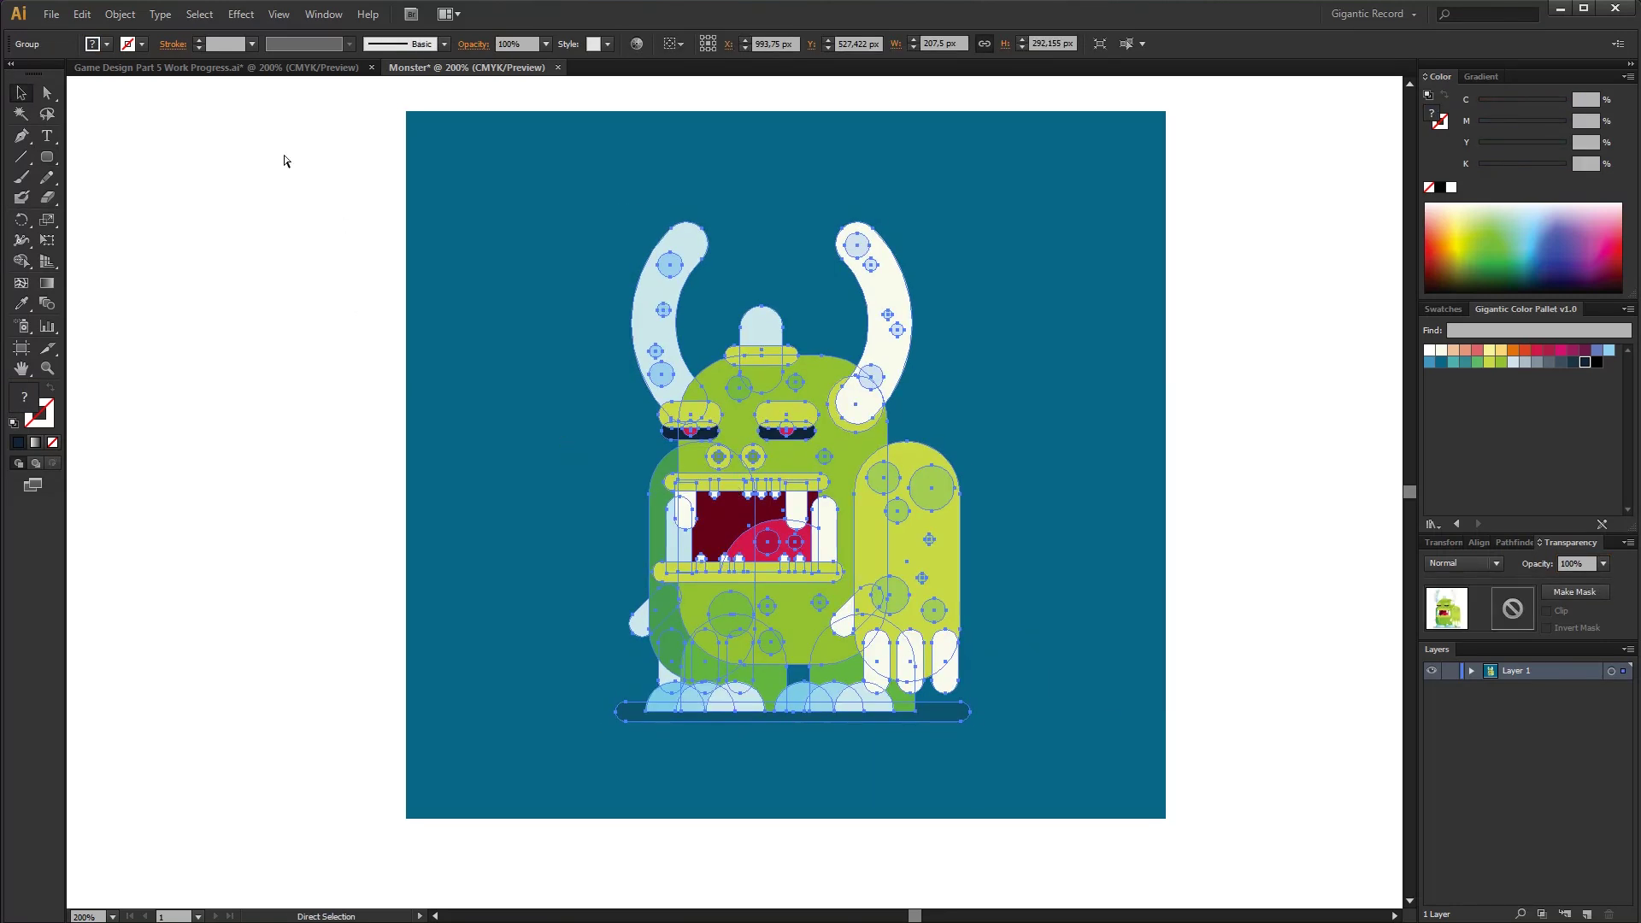
pyautogui.click(263, 69)
pyautogui.hotkey('ctrl', 'v')
pyautogui.moveTo(912, 244); pyautogui.dragTo(769, 447)
pyautogui.moveTo(726, 590); pyautogui.dragTo(1201, 566)
# - Enlarge the monster slightly and nudge it up so it stands on the teal ground facing the caveman
pyautogui.click(1039, 210)
pyautogui.click(1110, 579)
pyautogui.moveTo(1243, 424); pyautogui.dragTo(1292, 352)
pyautogui.click(1061, 191)
pyautogui.click(1115, 521)
pyautogui.press('Up')
pyautogui.click(972, 248)
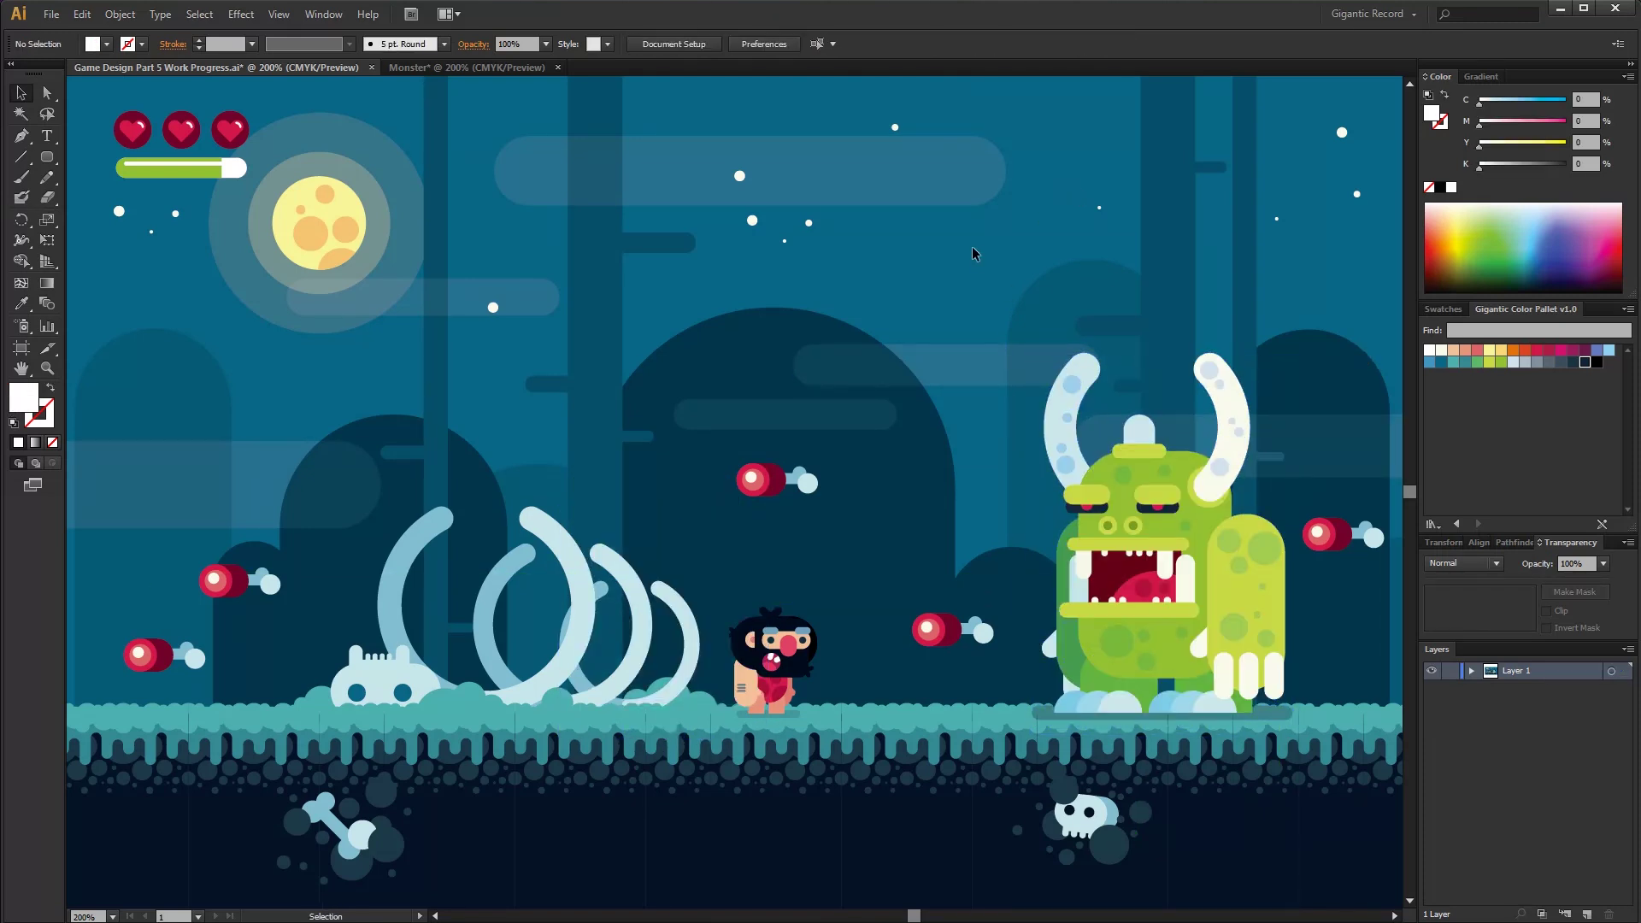